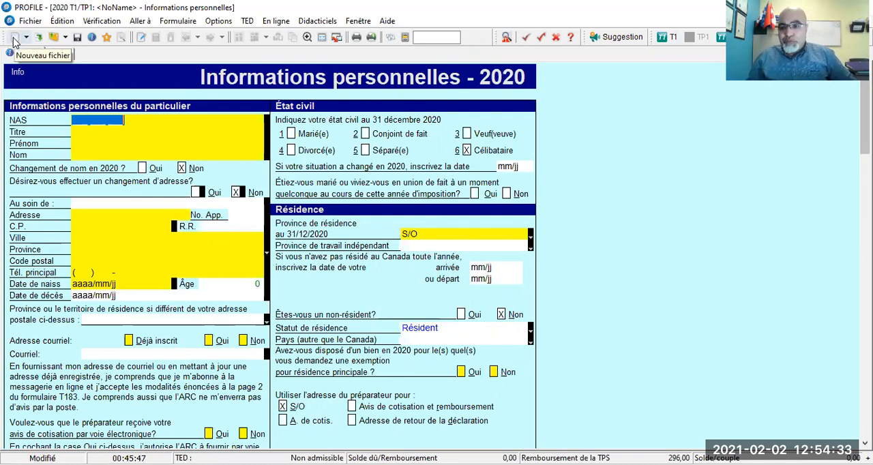
click(30, 20)
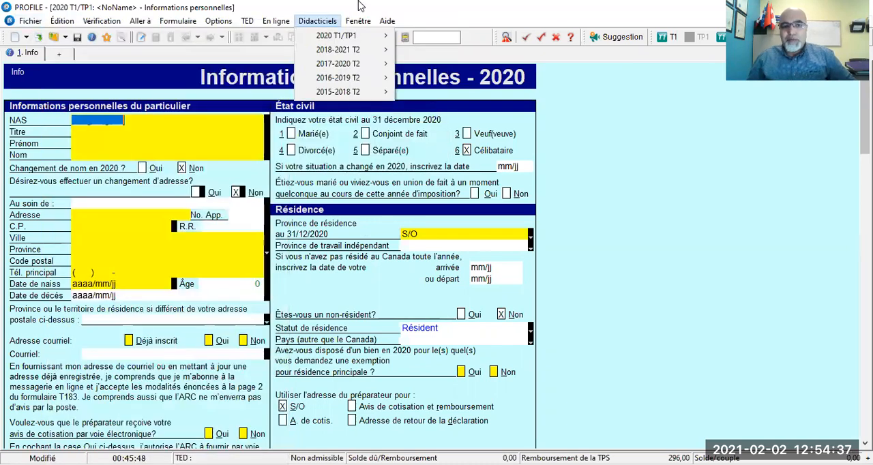
click(428, 6)
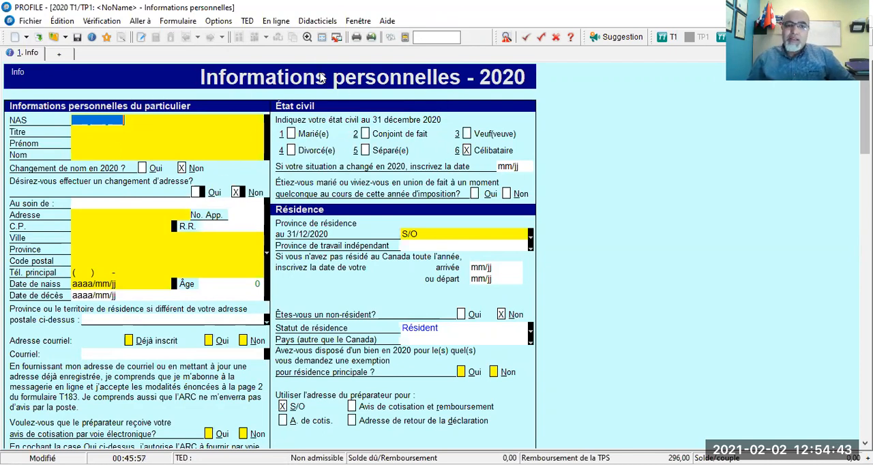
click(308, 38)
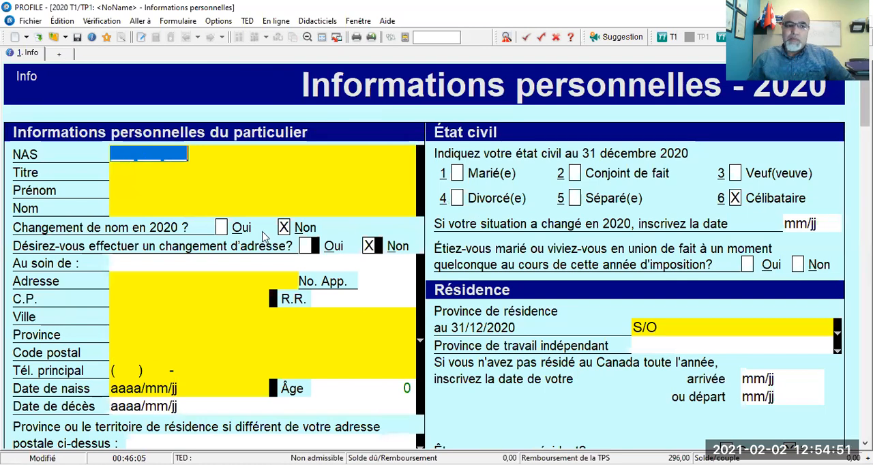
click(309, 38)
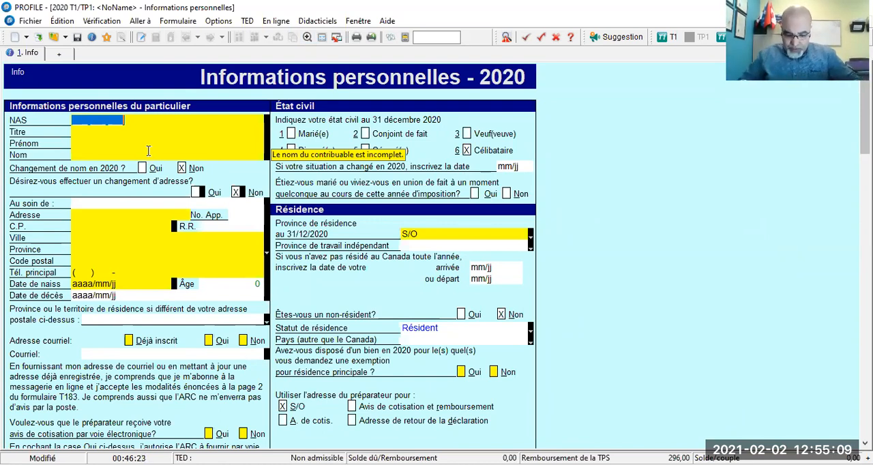
- Enter the taxpayer's social insurance number (NAS) and set the title (Titre) to Mr
text(999 )
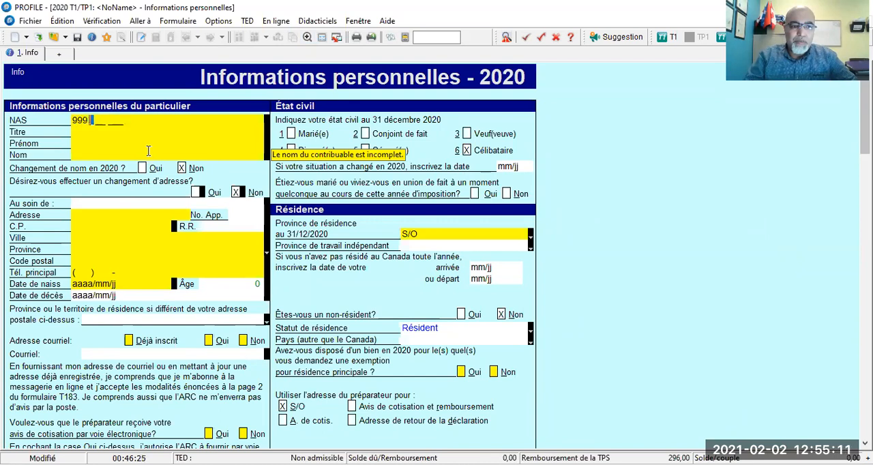
text(999 999)
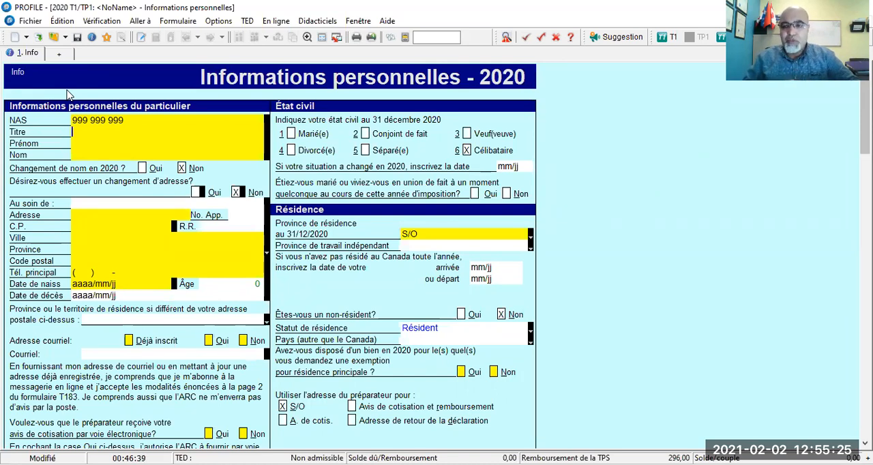
text(M)
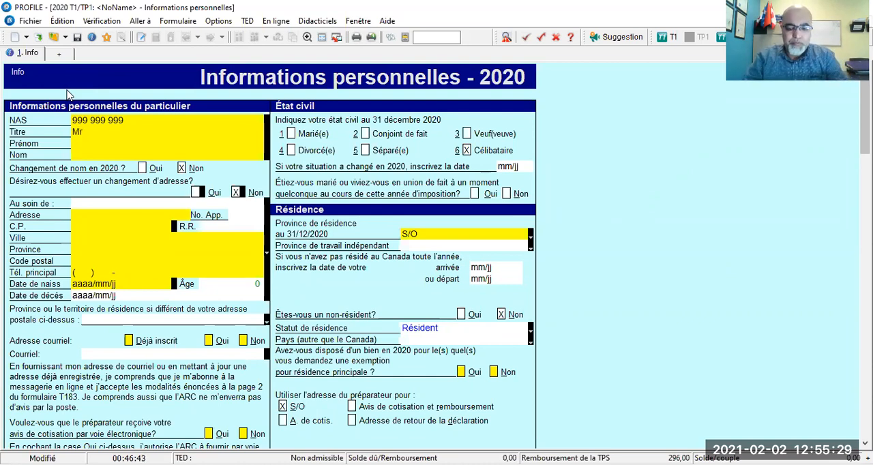
text(r)
key(Tab)
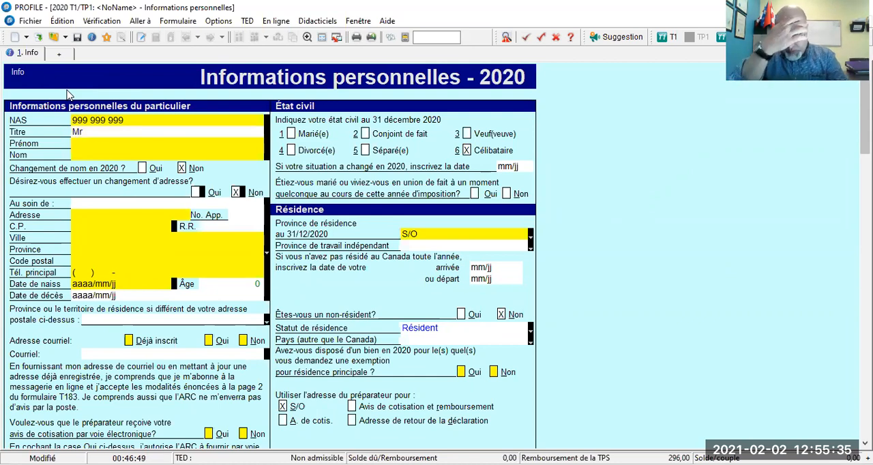
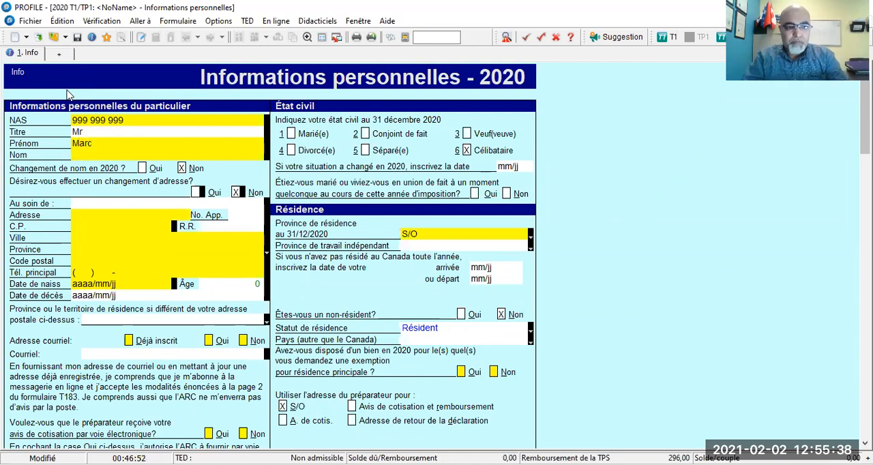
- Fill in the taxpayer's first name (Prénom) and last name (Nom), with the last name in capitals
key(Tab)
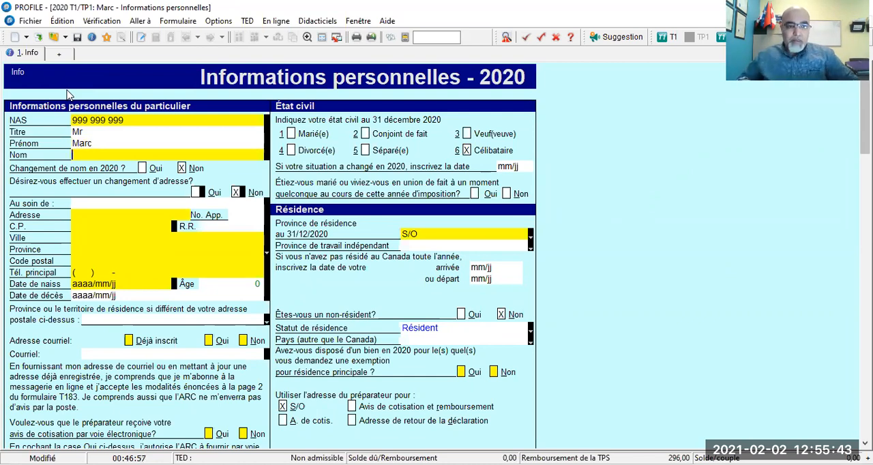
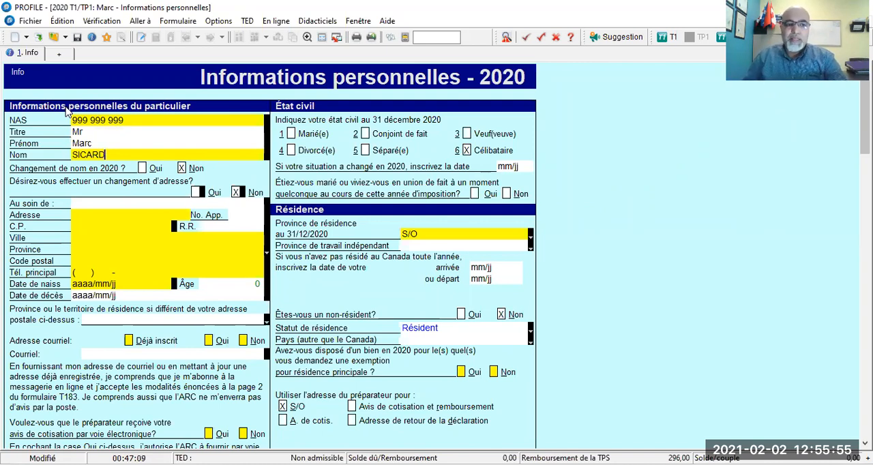
- Enter the taxpayer's civic number and street name in the Adresse field
scroll(180, 181, down, 2)
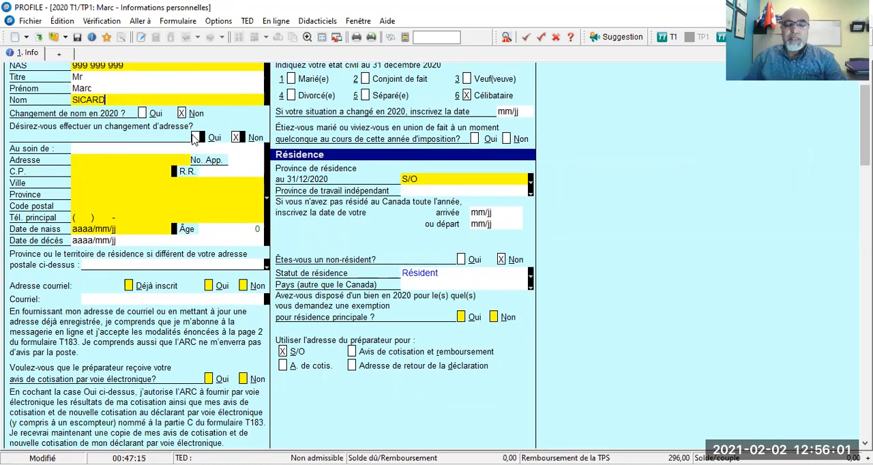
click(102, 158)
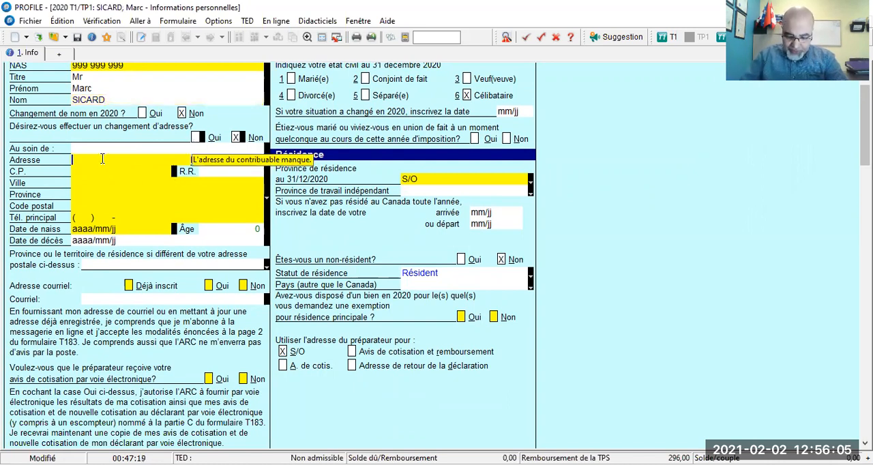
text(123)
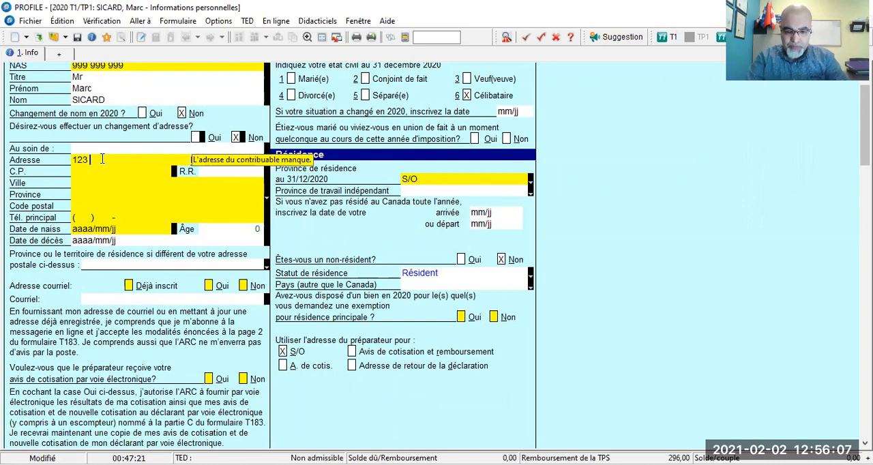
text( Avenue )
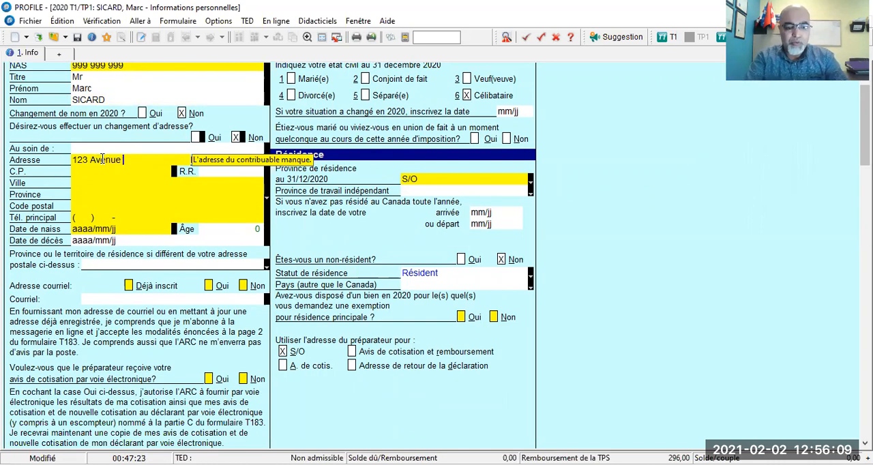
text(de la Cjance)
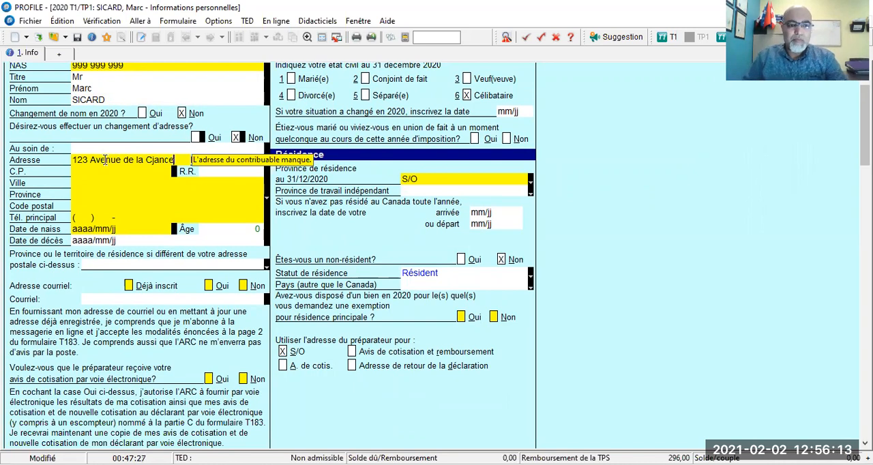
key(BackSpace)
key(BackSpace)
key(BackSpace)
key(BackSpace)
text(h)
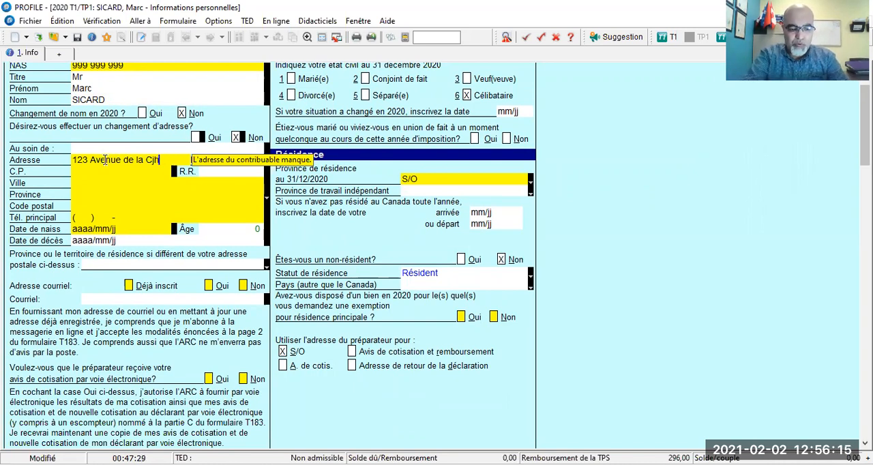
text(ance)
key(Tab)
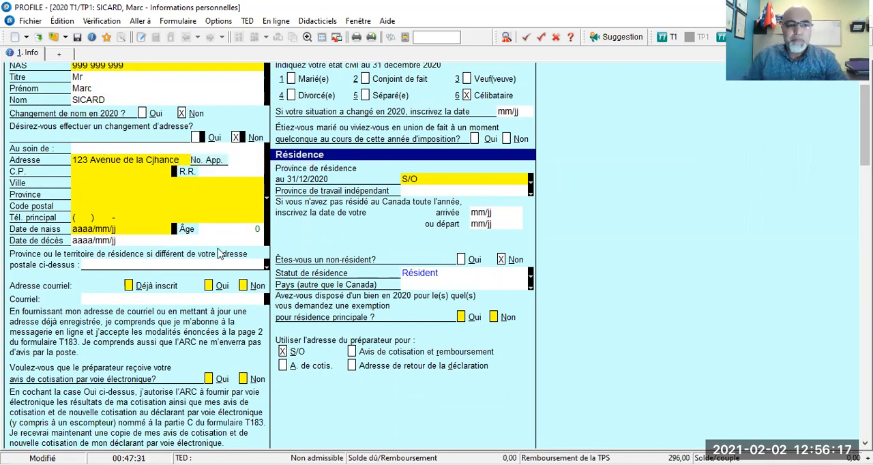
- Correct the street name in the Adresse field by removing the stray letter j
click(155, 162)
click(155, 163)
key(BackSpace)
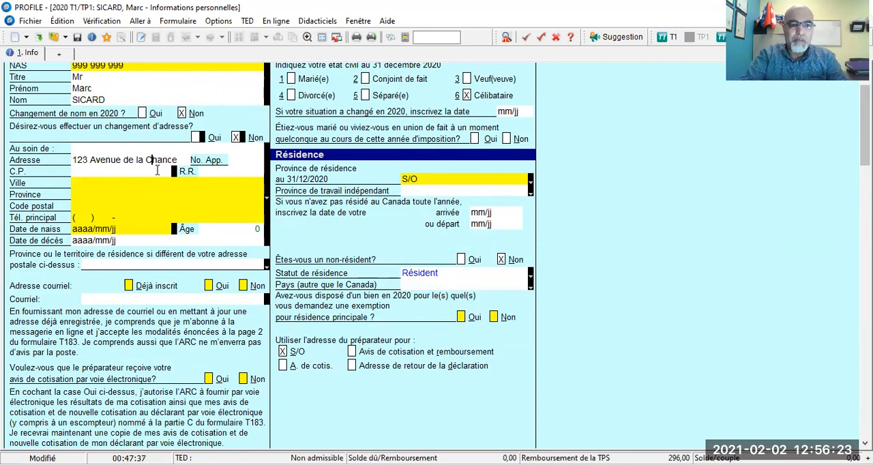
key(Tab)
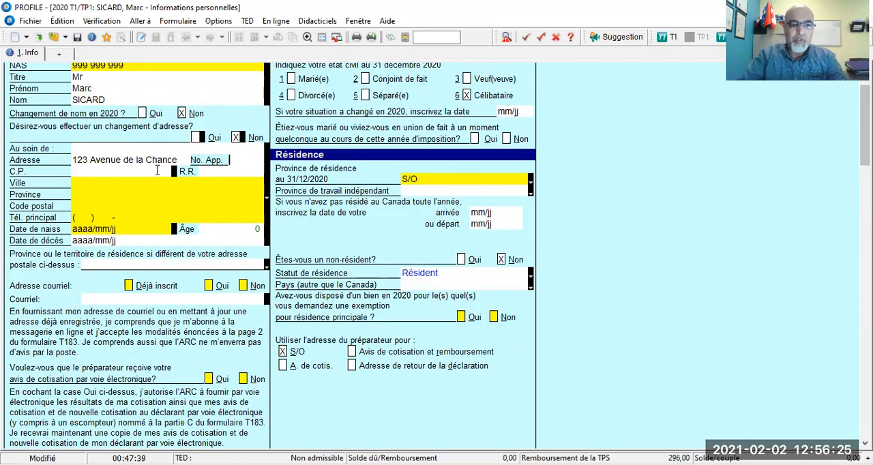
- Enter the taxpayer's city (Ville) and set the province to QC, leaving the apartment, C.P. and R.R. fields blank
key(Tab)
key(Tab)
key(Tab)
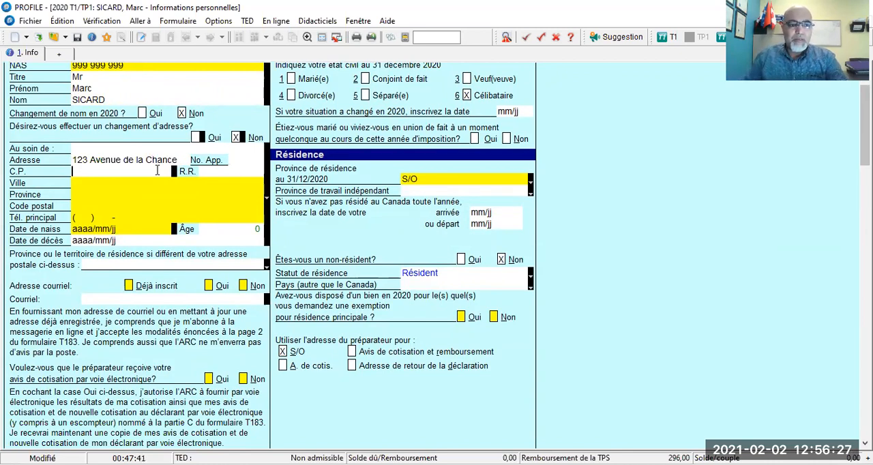
text(Montréal)
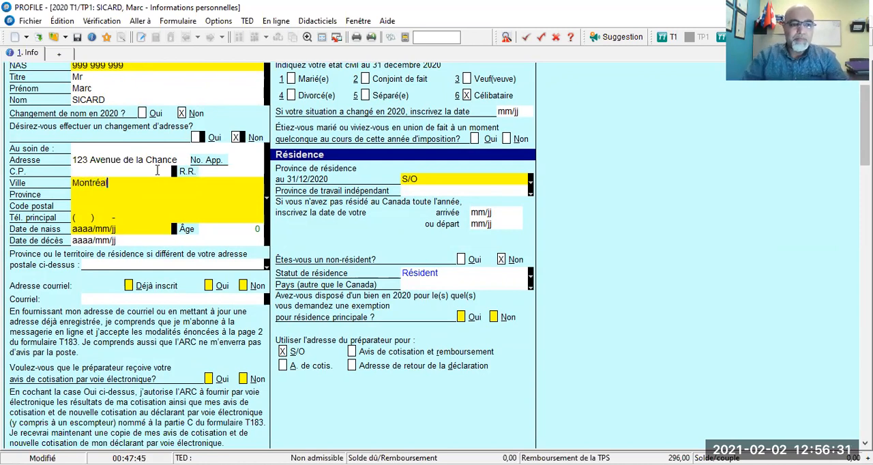
key(Tab)
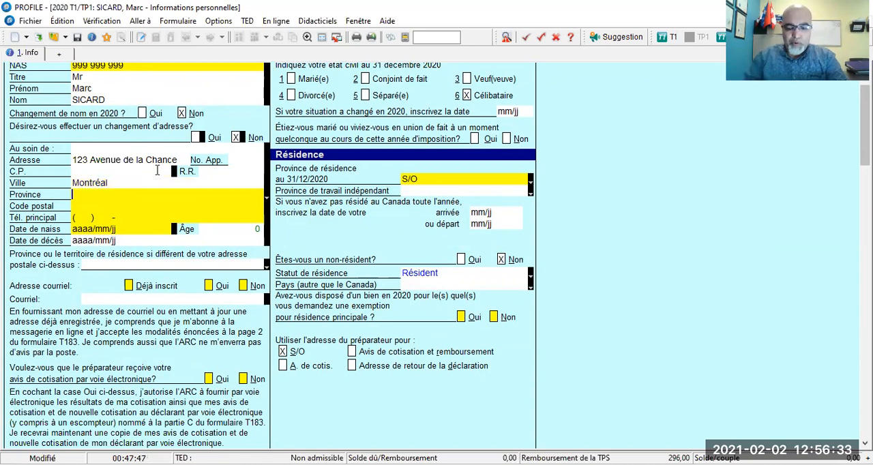
text(QC)
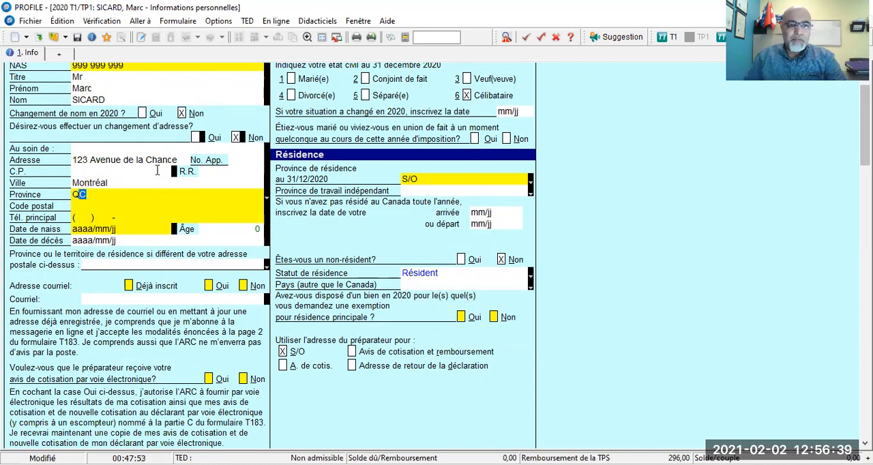
key(Tab)
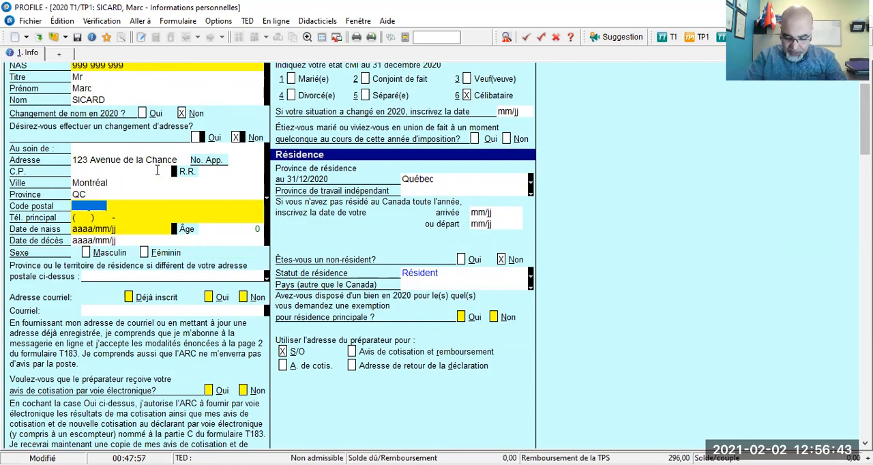
- Fill in the taxpayer's postal code (Code postal)
text(H)
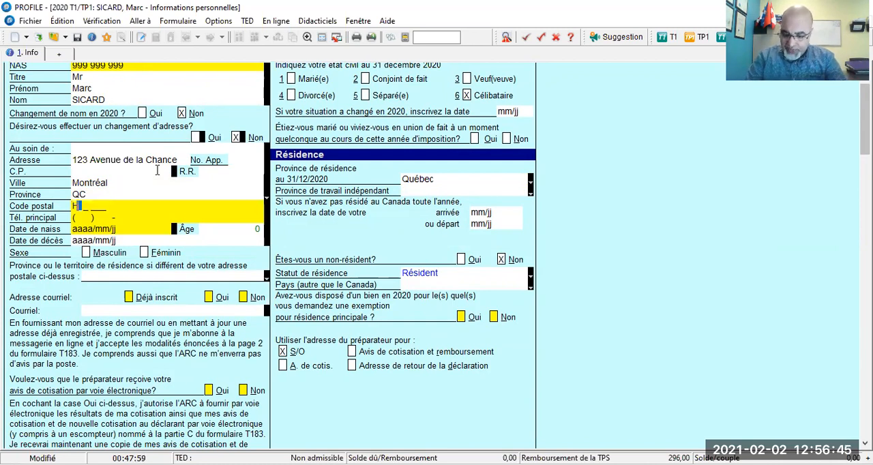
key(BackSpace)
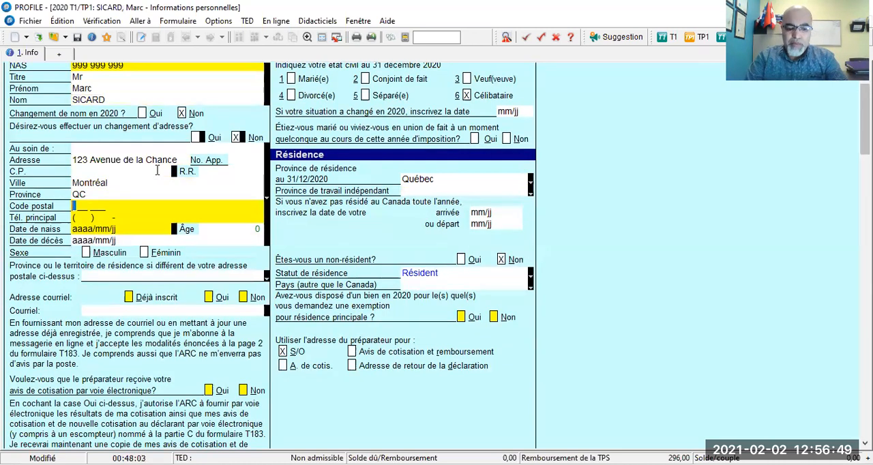
text(H)
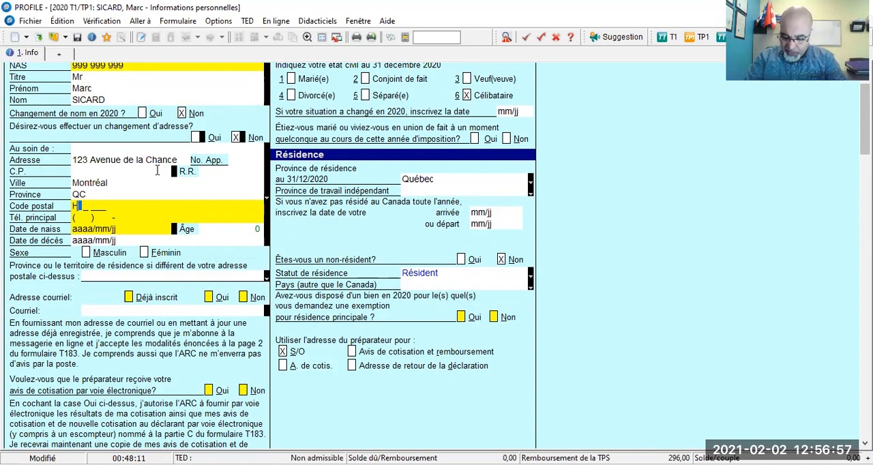
text(1H 2H)
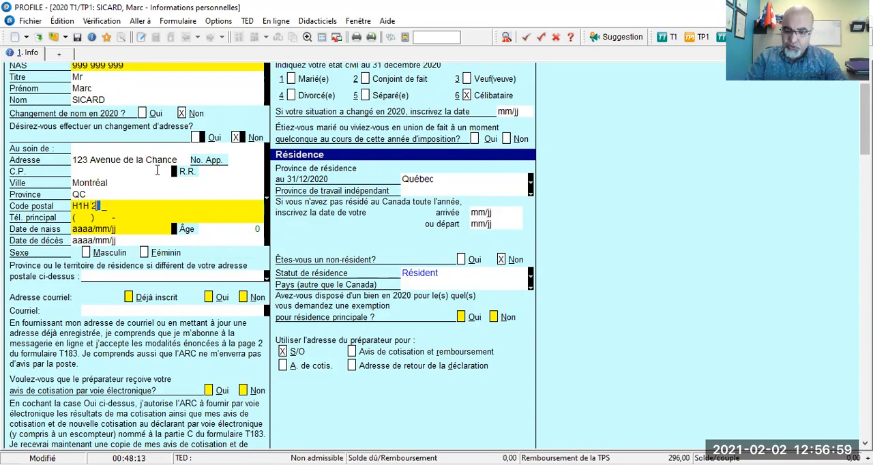
text(2)
key(Tab)
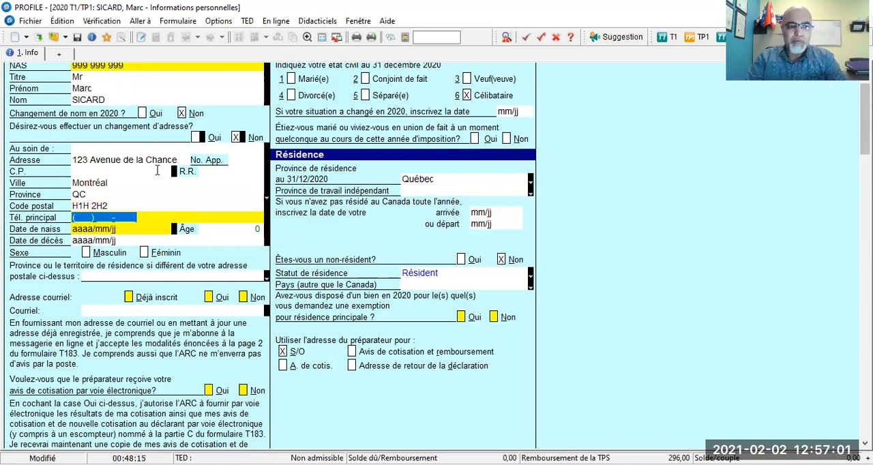
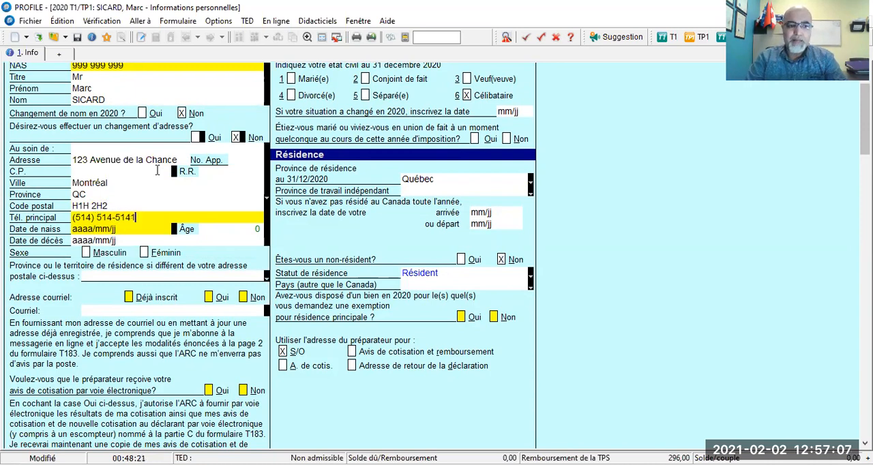
- Enter the taxpayer's main phone number in the Tél. principal field
key(Tab)
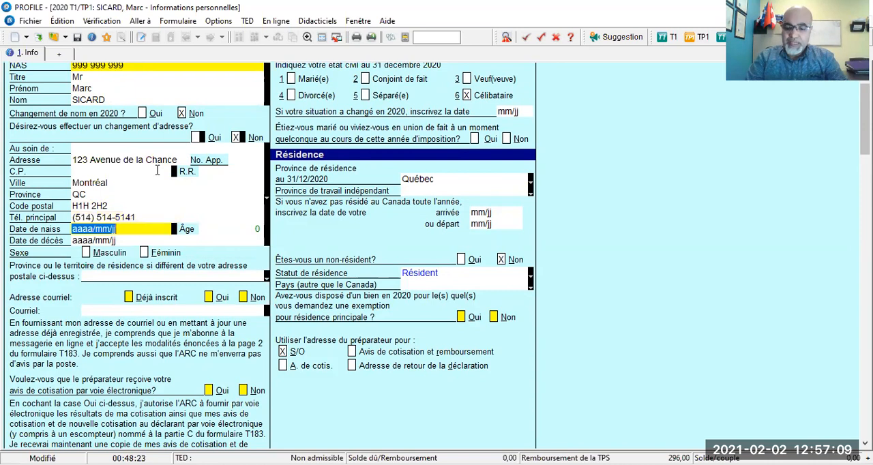
- Fill in the taxpayer's date of birth in the Date de naiss field
text(1)
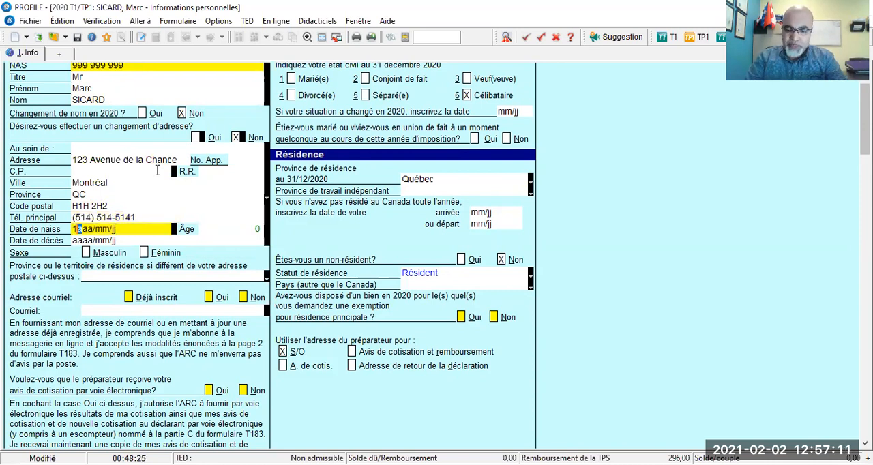
text(980/0)
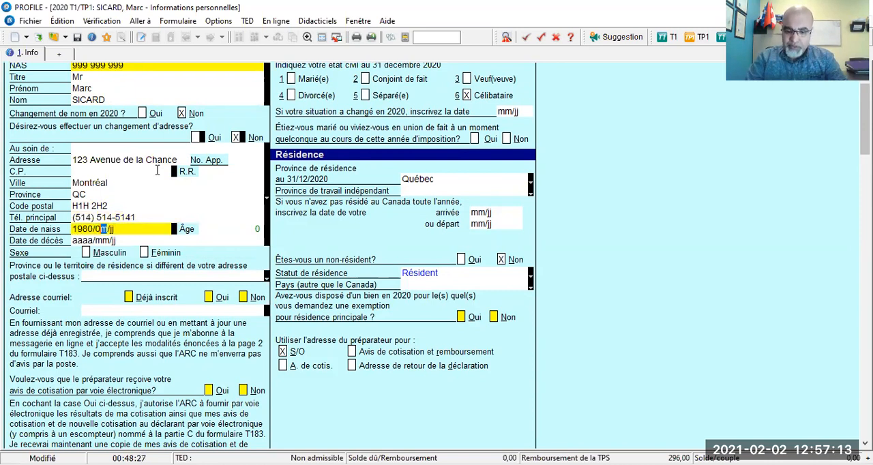
text(1/01)
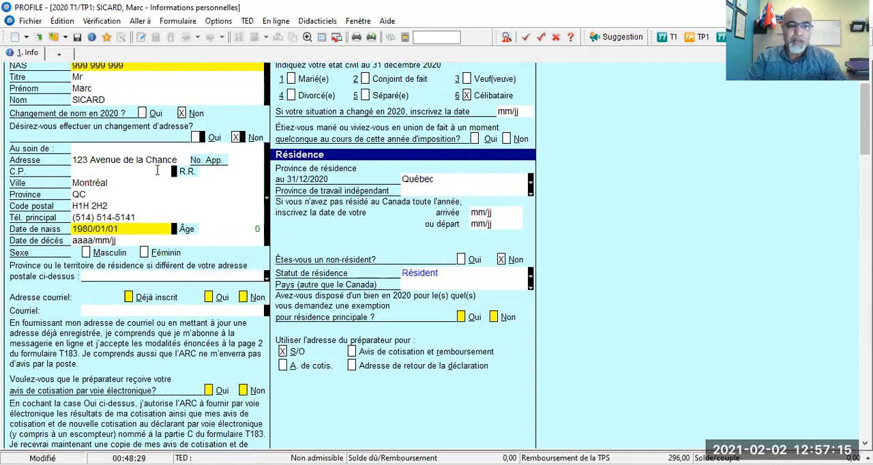
key(Return)
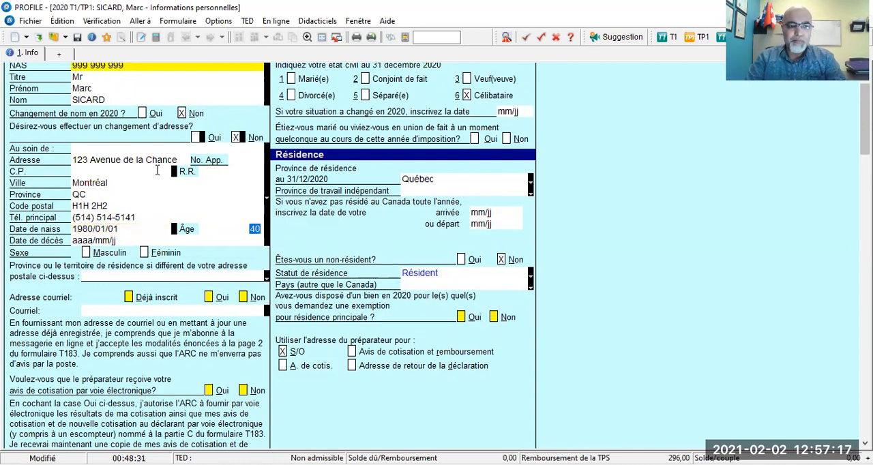
- Leave the Date de décès field blank and set the taxpayer's sex to Masculin
key(Return)
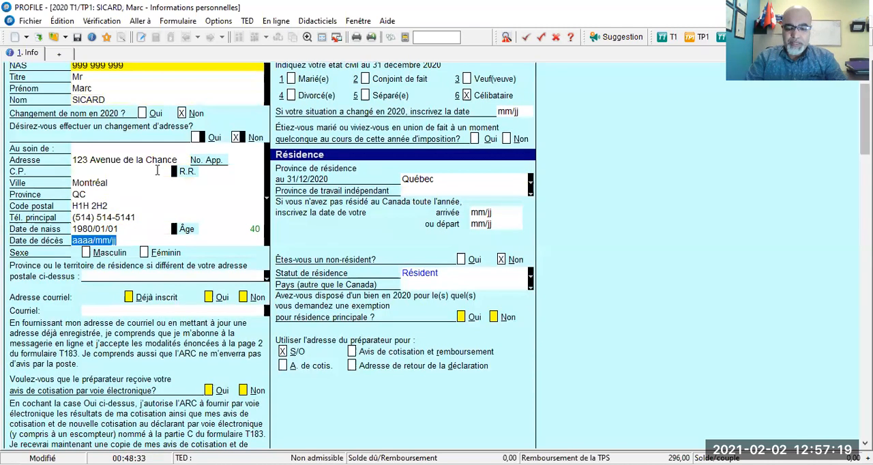
key(Return)
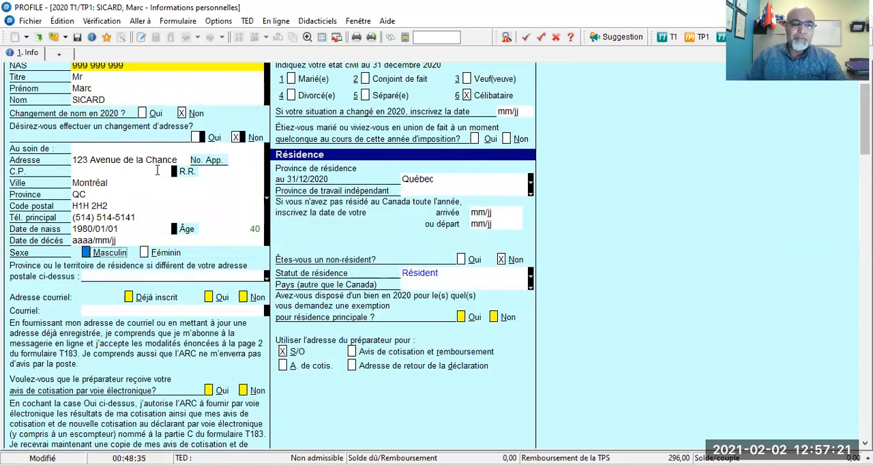
click(85, 253)
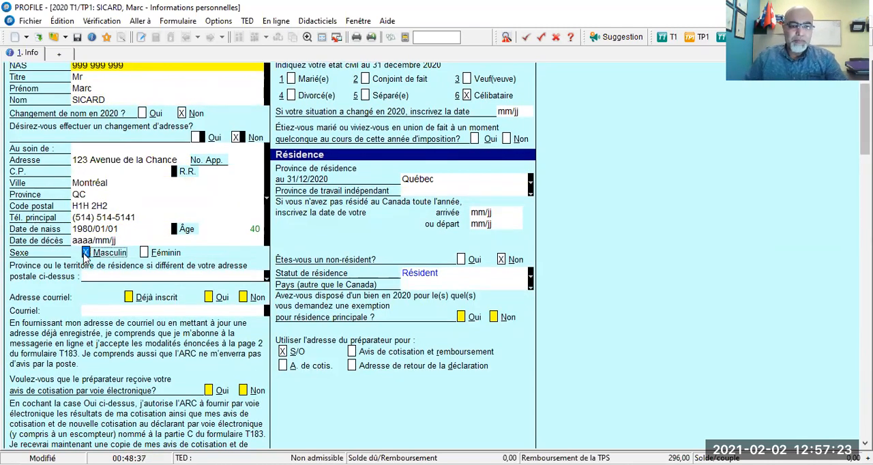
- Answer the Adresse courriel question with Oui, and switch the answer to Non
scroll(170, 269, down, 1)
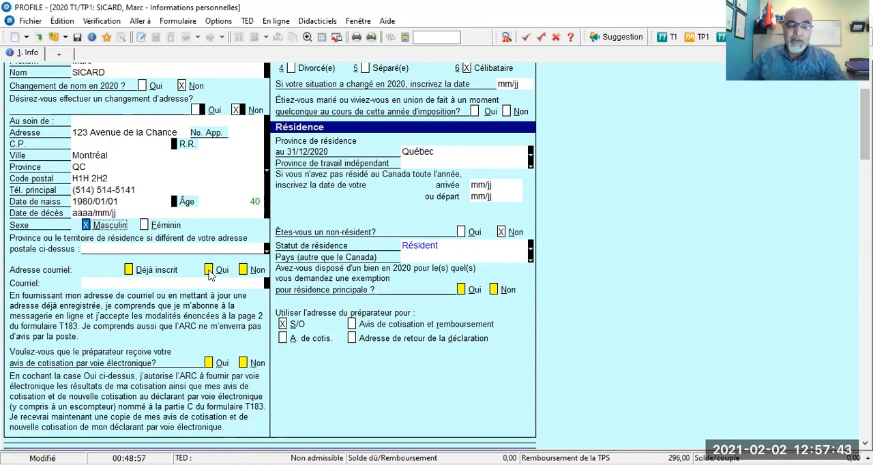
click(209, 270)
click(130, 283)
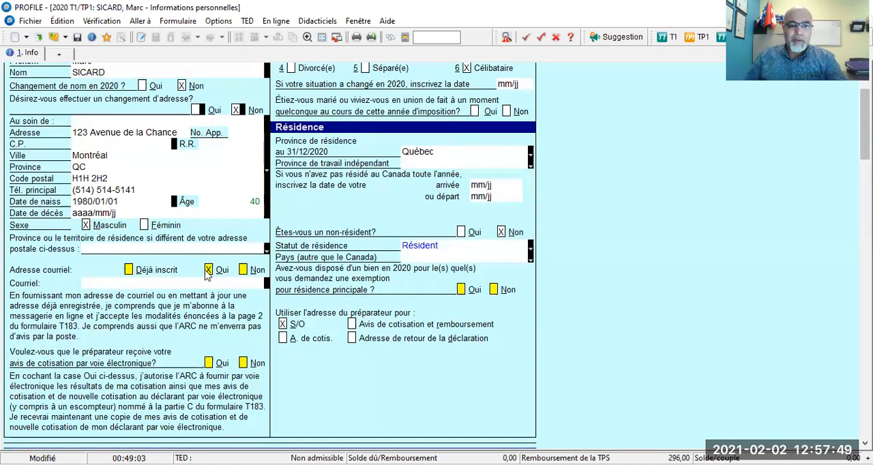
click(243, 271)
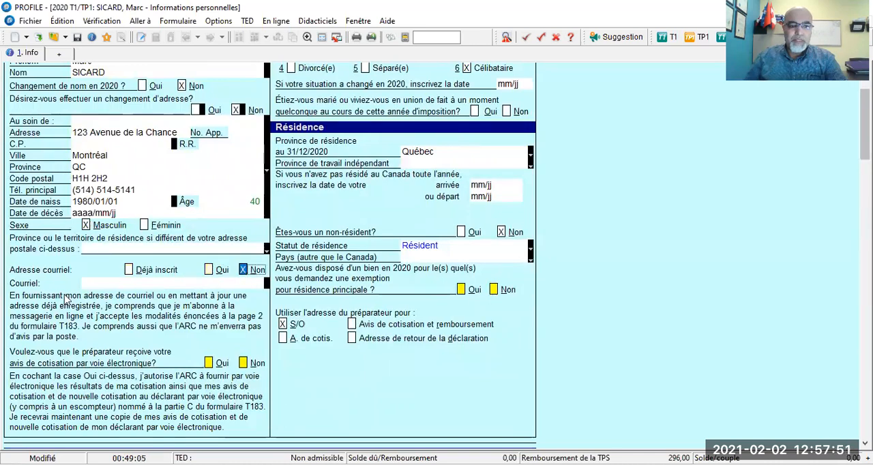
- Fill in the taxpayer's complete e-mail address in the Courriel field
click(86, 281)
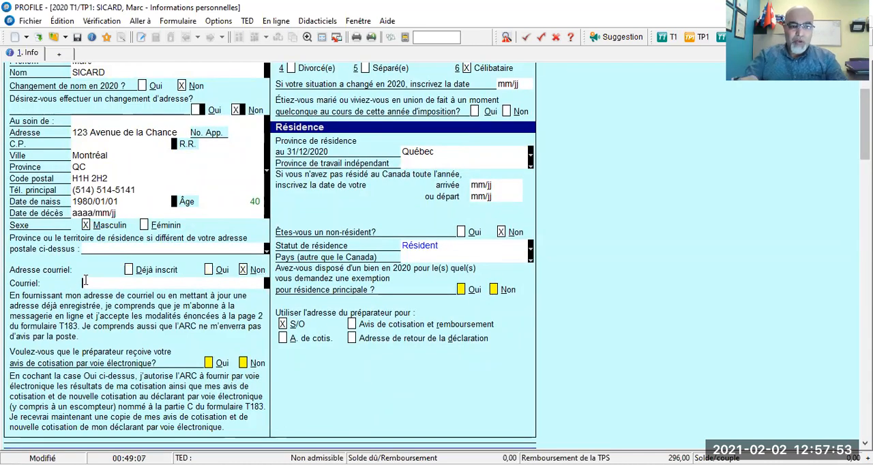
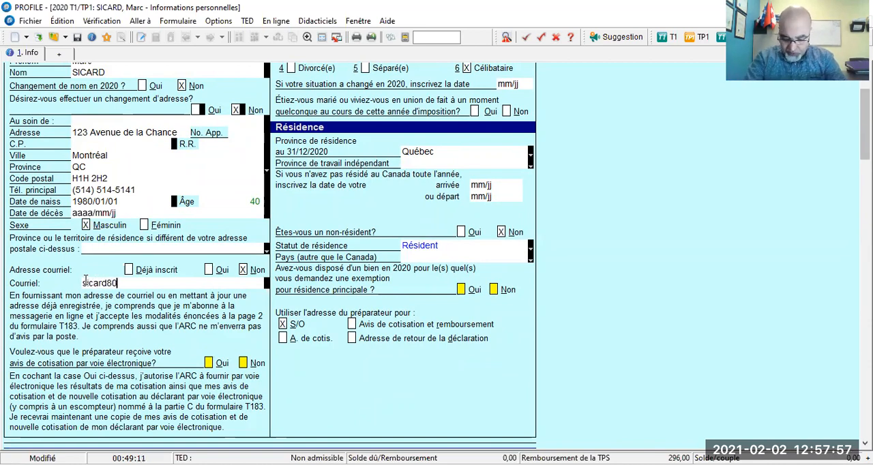
key(Tab)
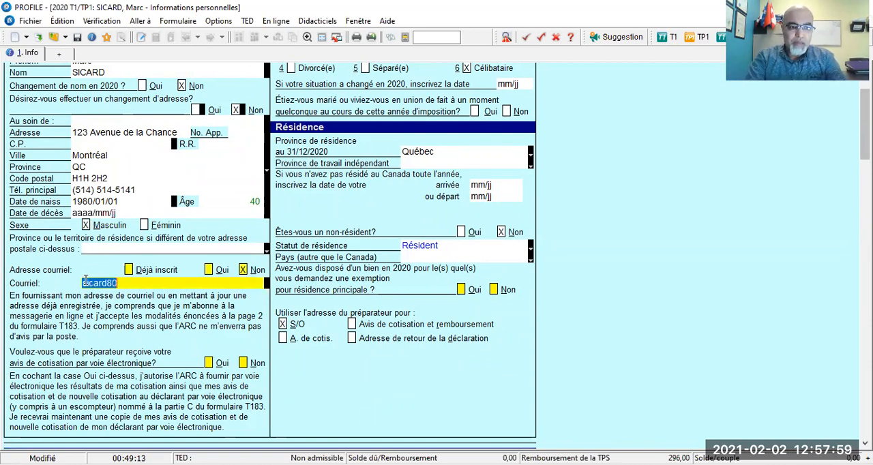
click(135, 280)
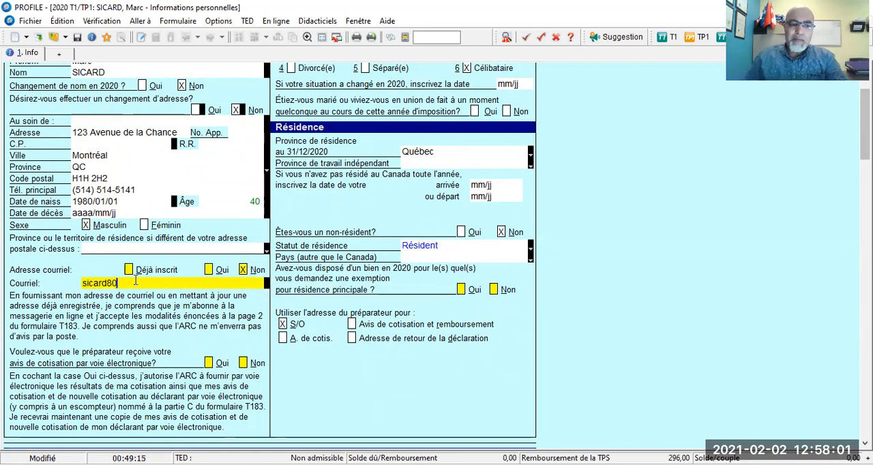
key(BackSpace)
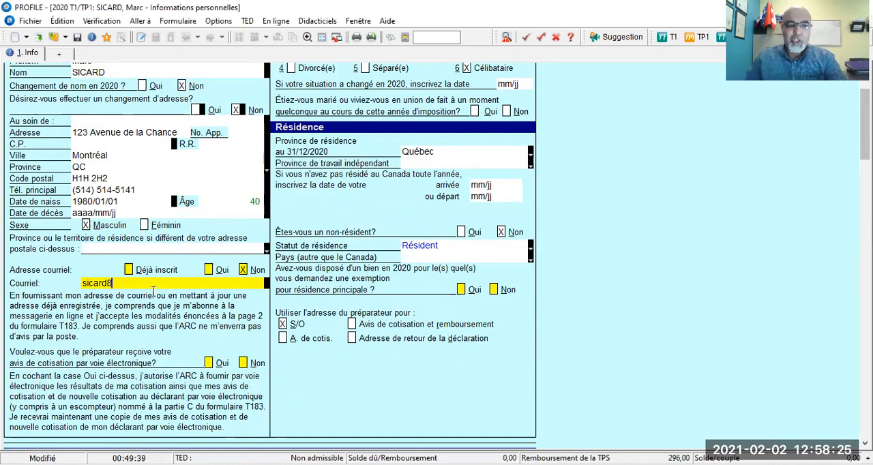
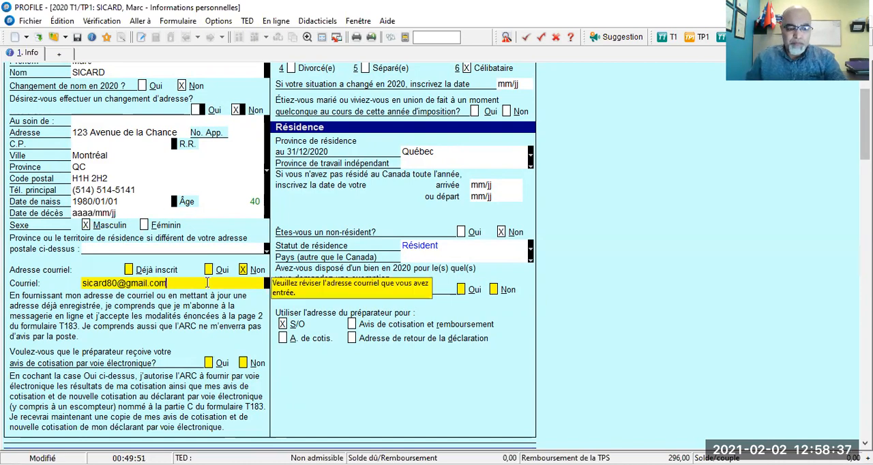
key(Tab)
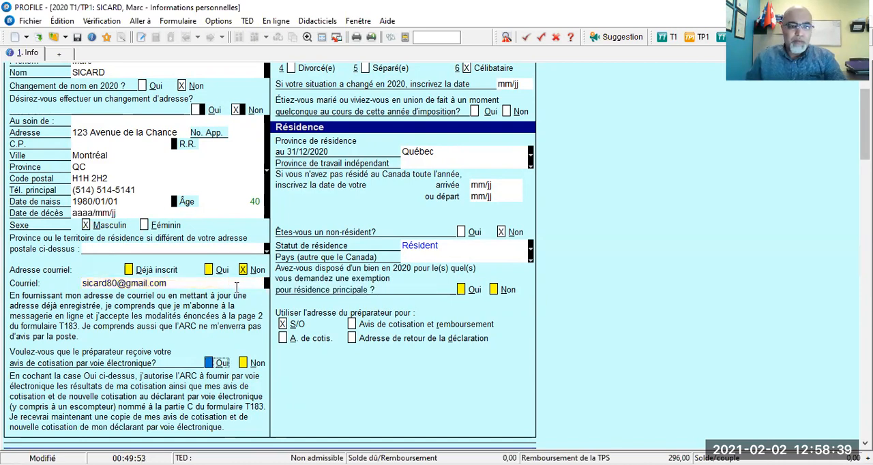
- Set the Adresse courriel answer to Oui and answer Non to the preparer receiving the notices of assessment electronically
scroll(239, 288, down, 1)
click(209, 243)
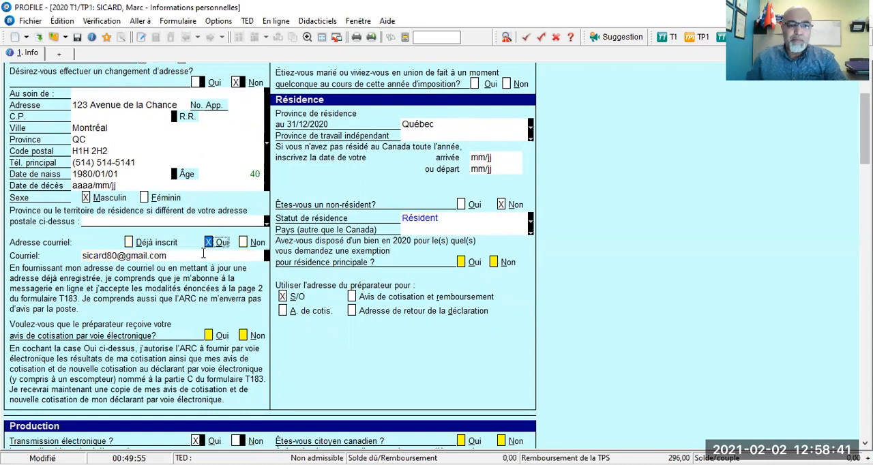
click(200, 255)
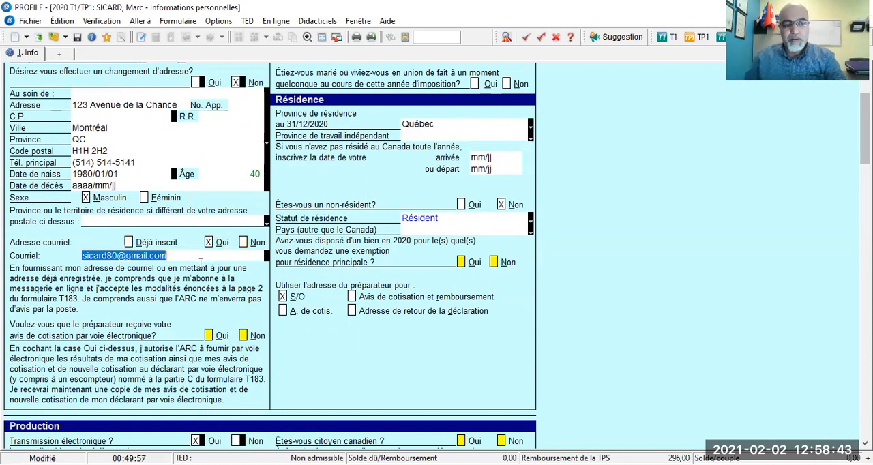
click(199, 256)
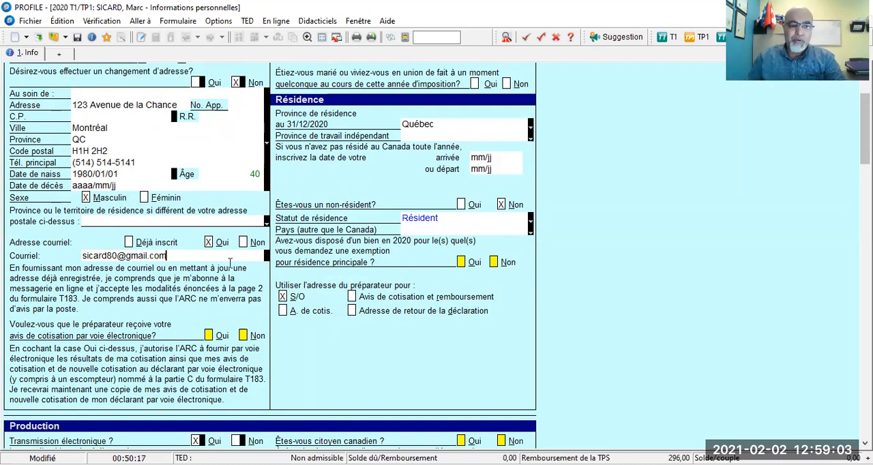
scroll(231, 266, down, 2)
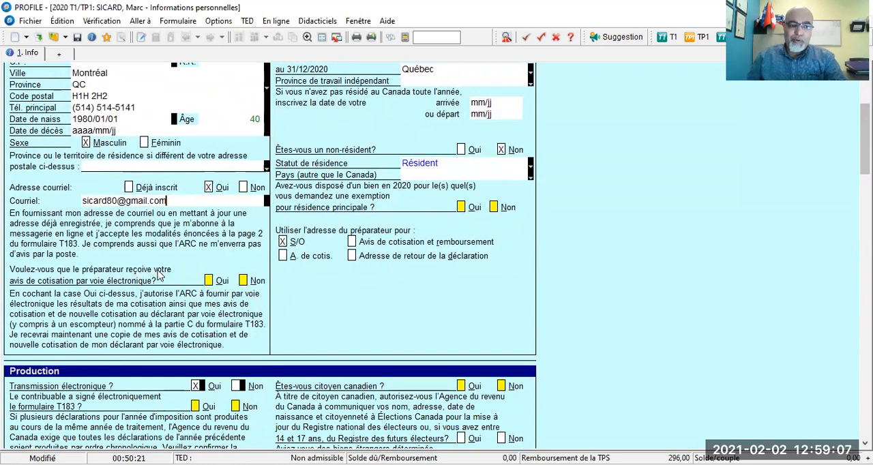
click(244, 281)
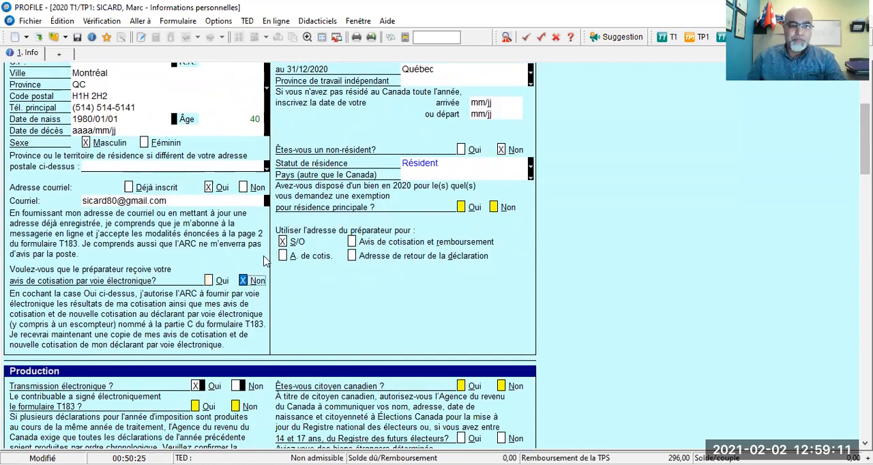
- Switch the état civil to Marié(e) and back to Célibataire twice to compare the two statuses
scroll(264, 261, down, 1)
scroll(264, 261, up, 3)
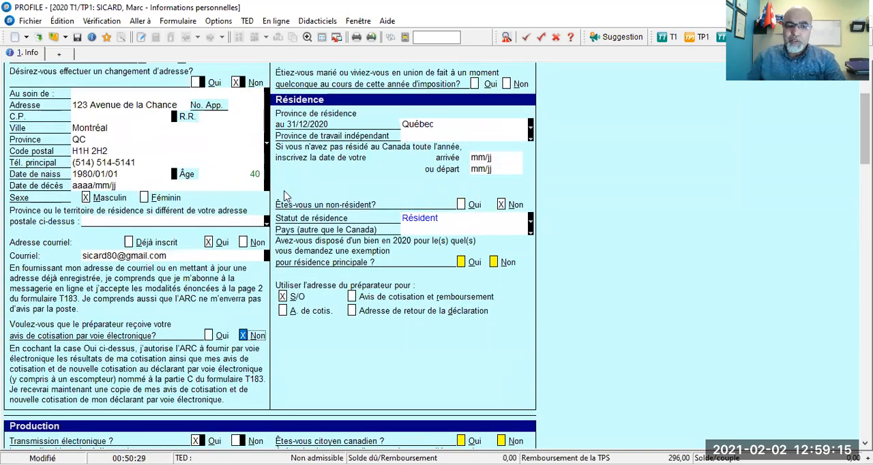
scroll(285, 196, down, 5)
scroll(285, 195, up, 7)
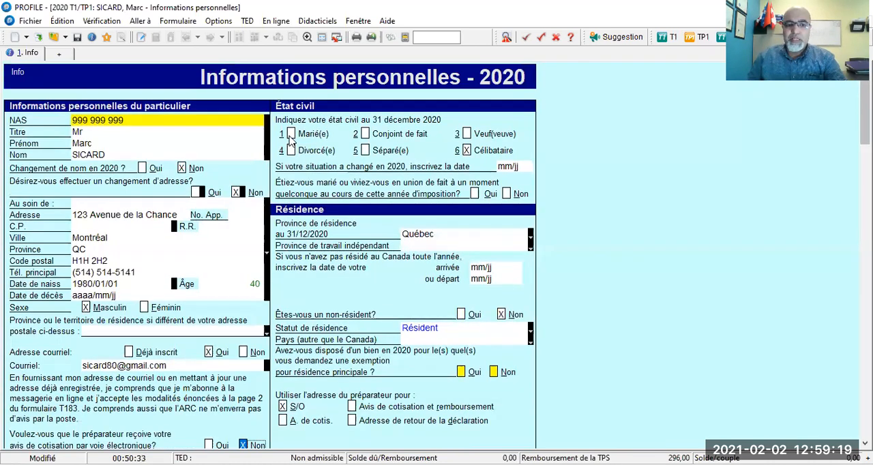
click(291, 134)
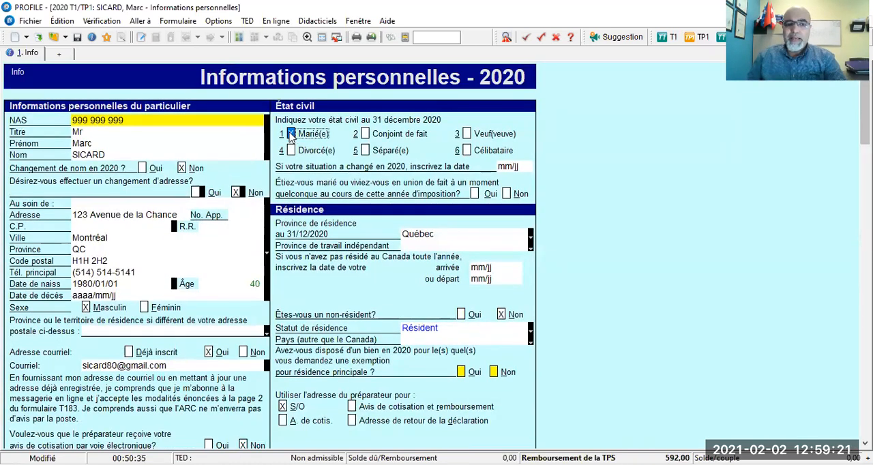
click(468, 151)
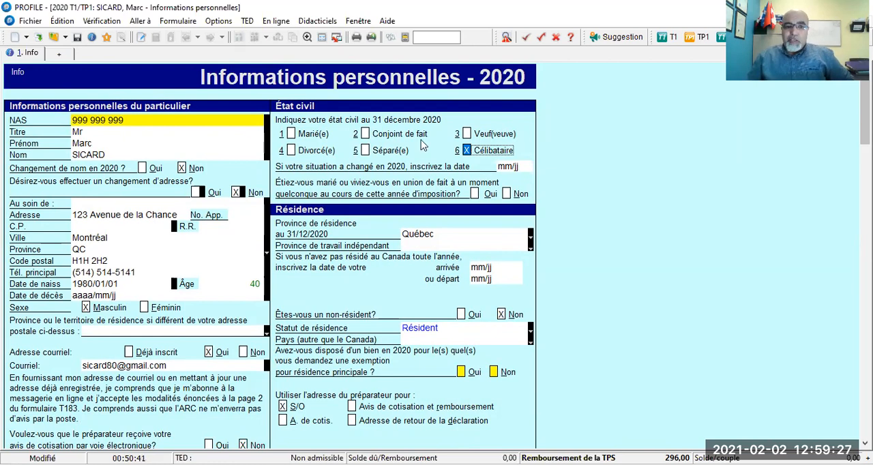
click(291, 135)
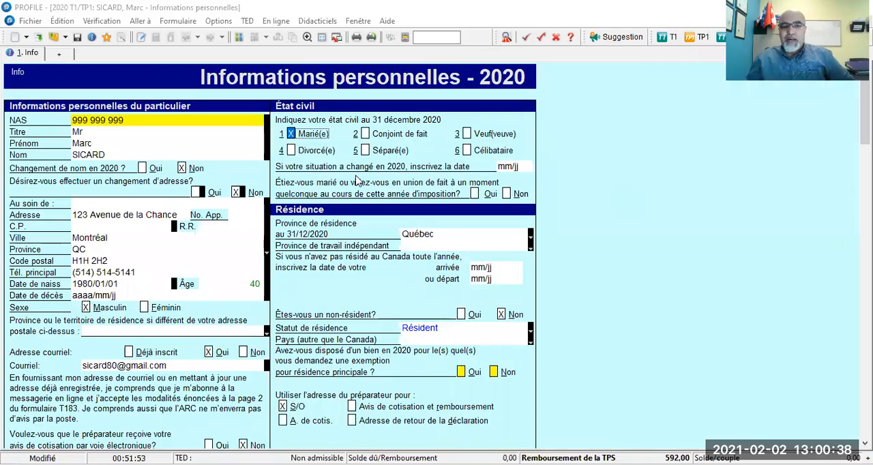
click(467, 150)
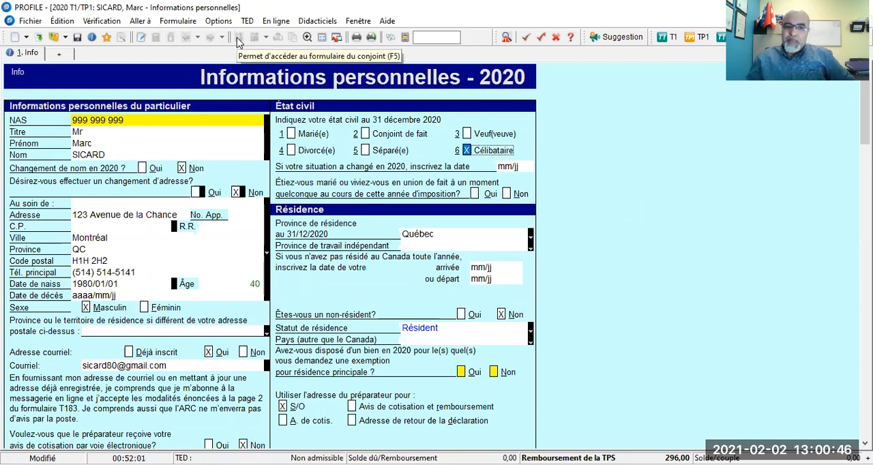
- Set the taxpayer's état civil to Marié(e) and select the date field for a change of situation in 2020
click(291, 134)
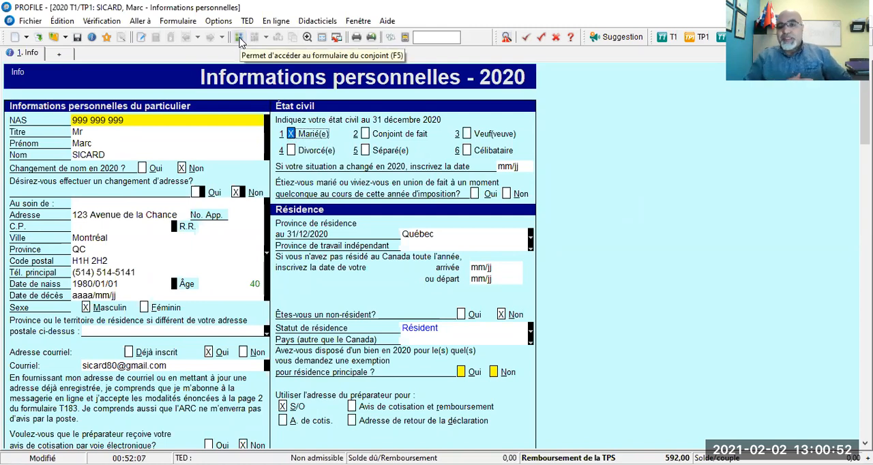
click(239, 38)
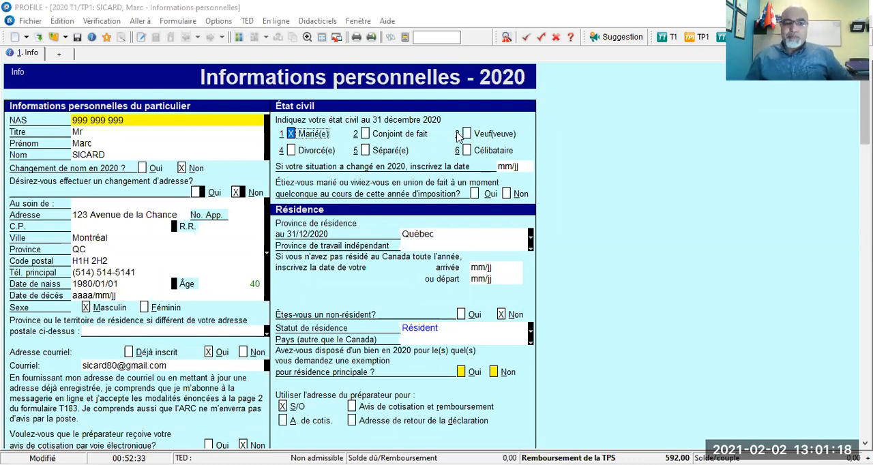
scroll(436, 152, down, 1)
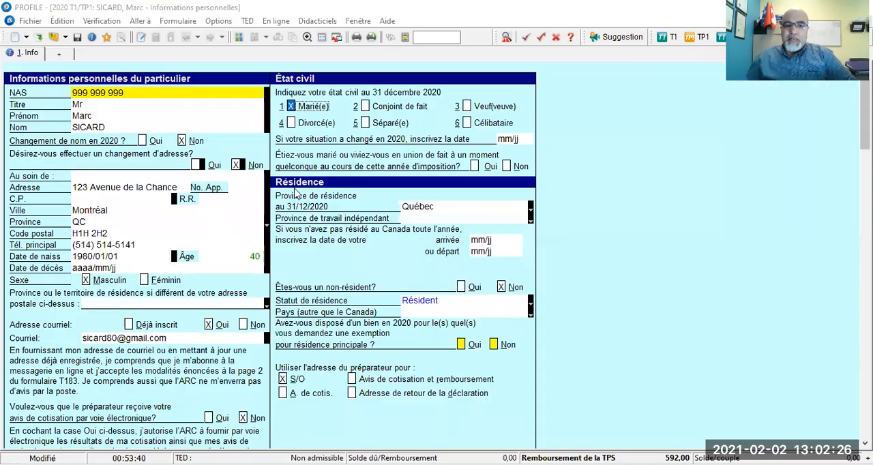
click(501, 139)
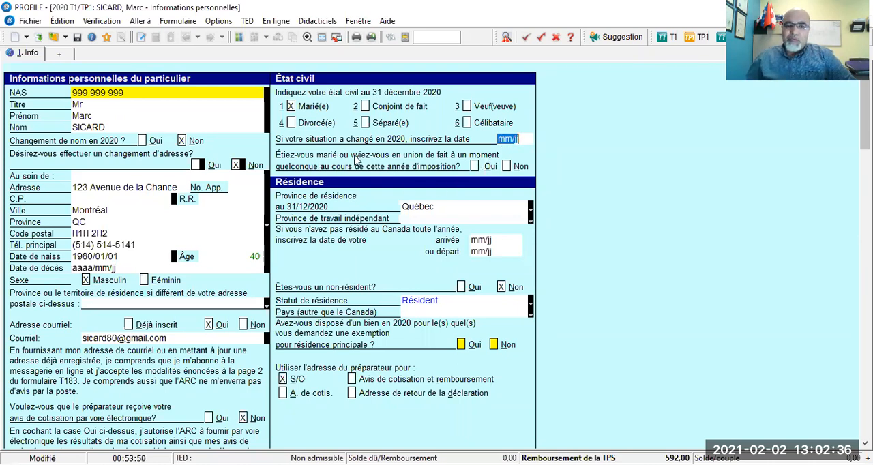
- Answer Oui to having been married or in a union during the tax year and Non to claiming a principal residence exemption
click(474, 168)
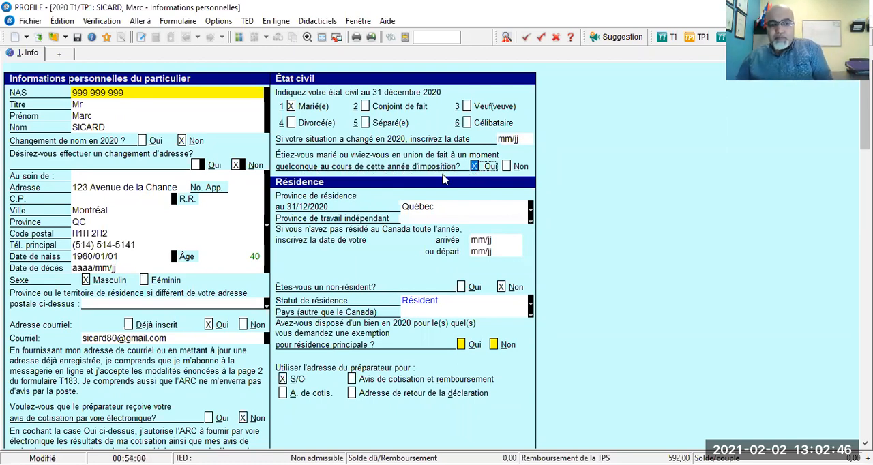
scroll(443, 190, down, 1)
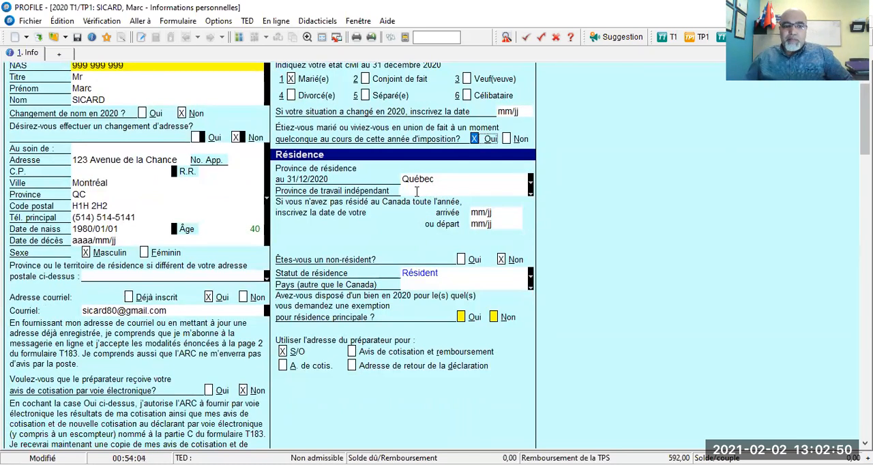
scroll(412, 194, up, 1)
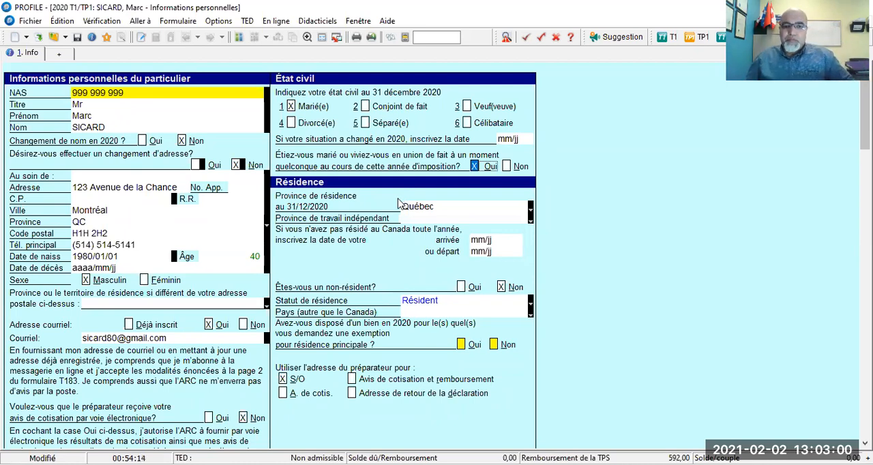
scroll(399, 199, down, 1)
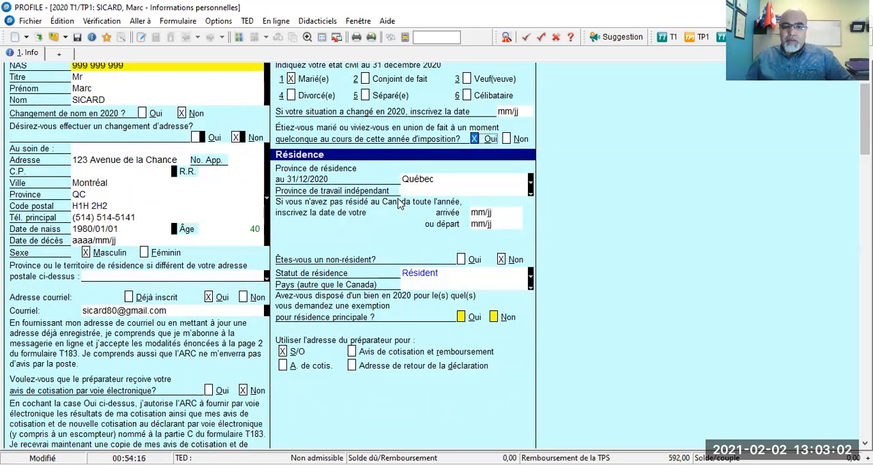
scroll(371, 217, down, 1)
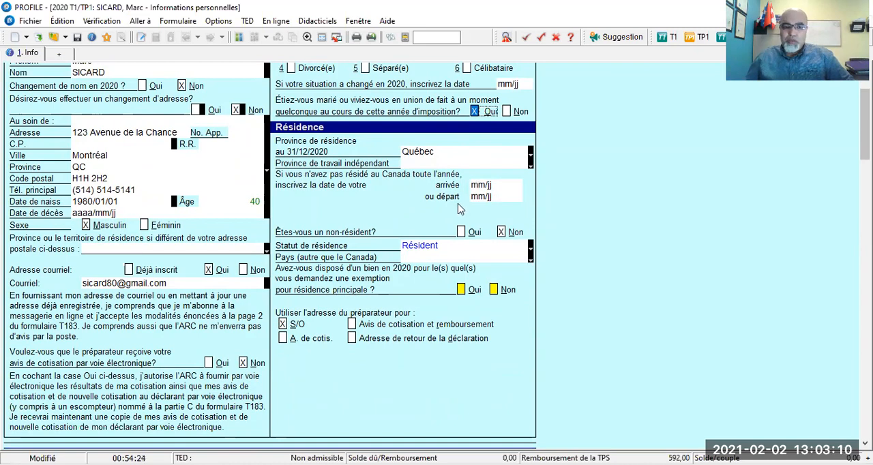
scroll(396, 232, down, 2)
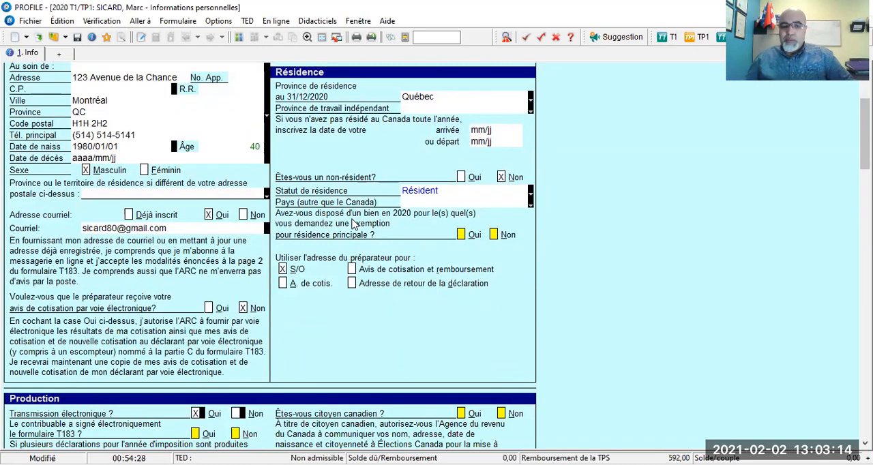
click(494, 234)
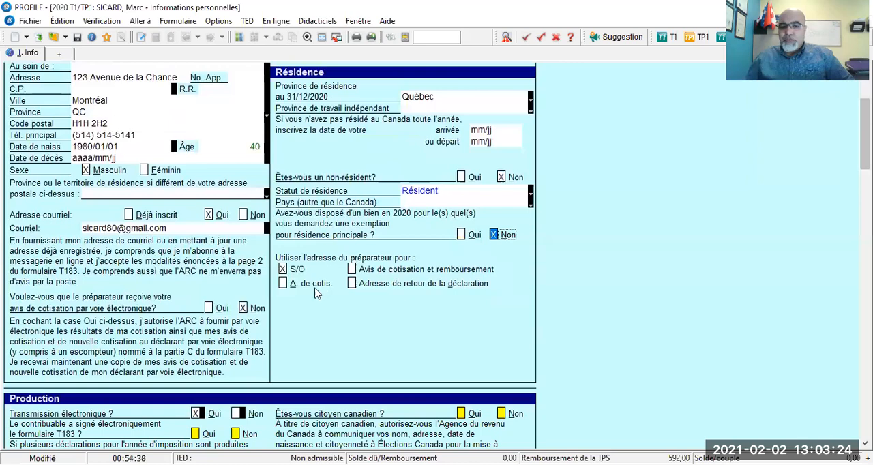
- In the Production section, keep Transmission électronique at Oui and answer Oui to the taxpayer having signed form T183 electronically
scroll(314, 294, down, 1)
scroll(313, 294, down, 7)
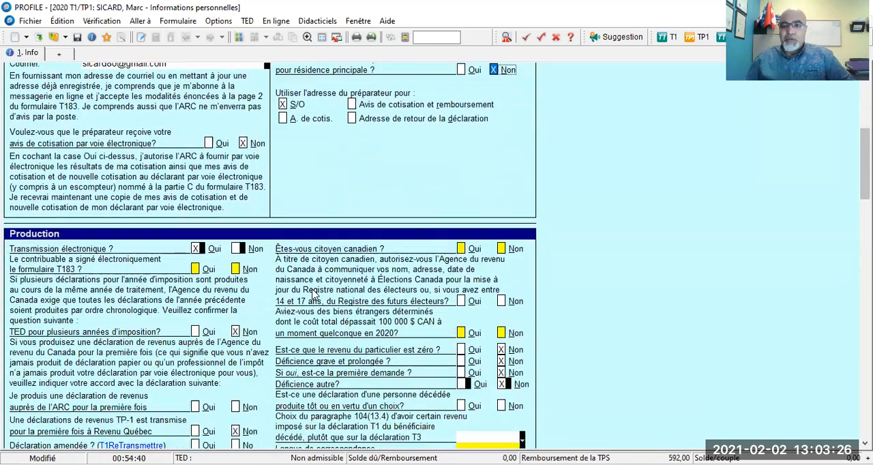
scroll(314, 293, down, 3)
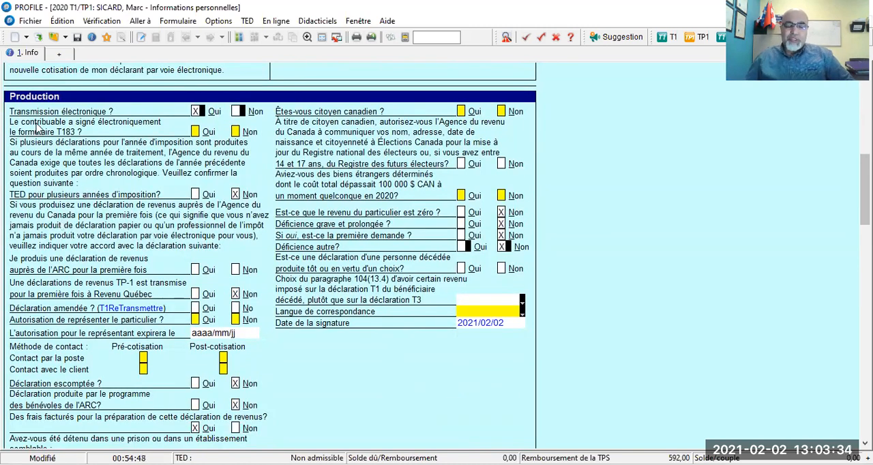
click(195, 112)
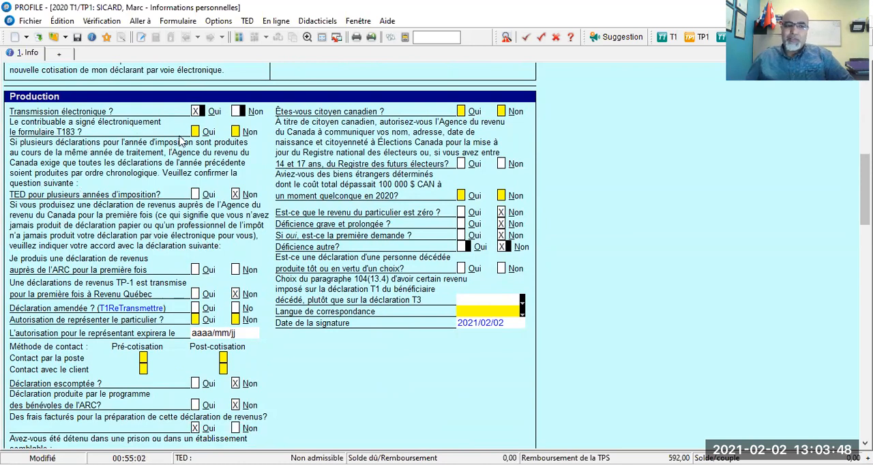
click(196, 132)
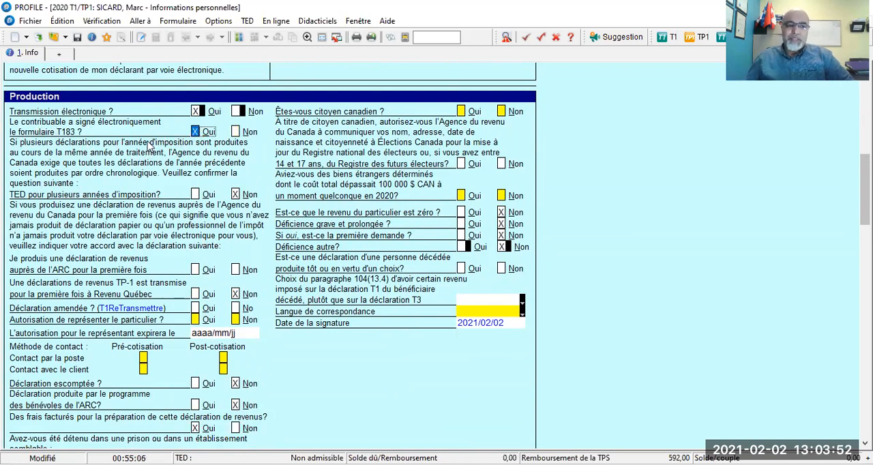
- Answer Non to filing an income tax return with the ARC for the first time
scroll(149, 145, down, 1)
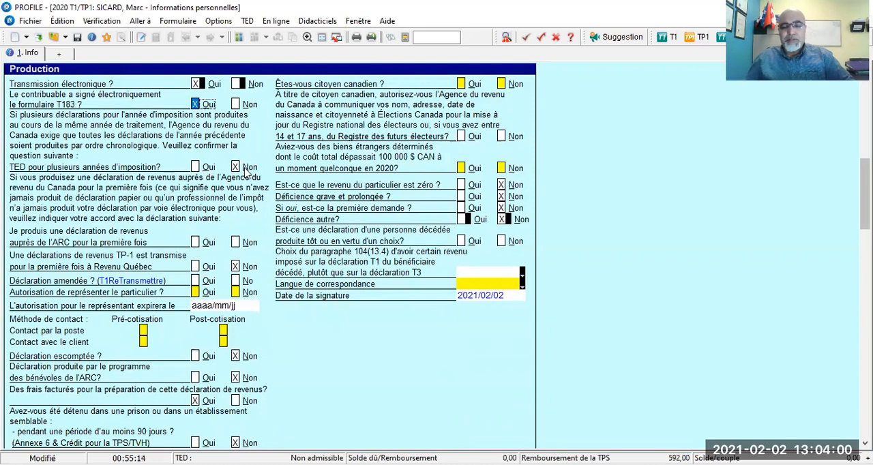
scroll(244, 172, down, 1)
scroll(225, 169, down, 2)
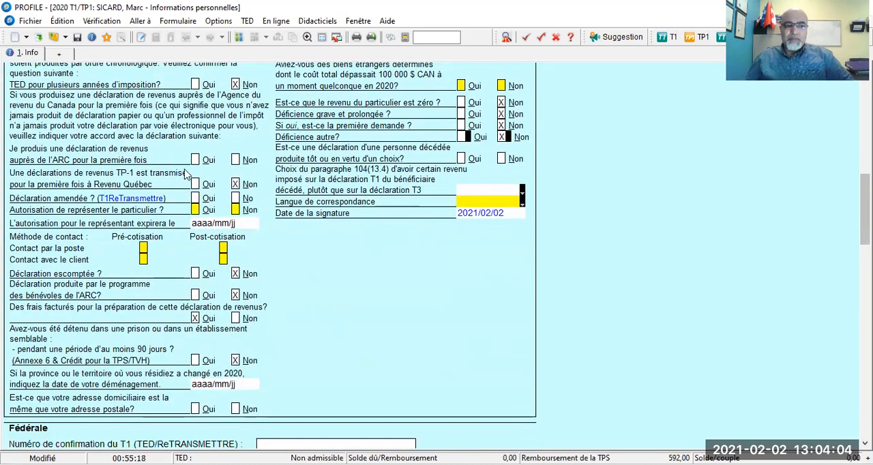
click(233, 160)
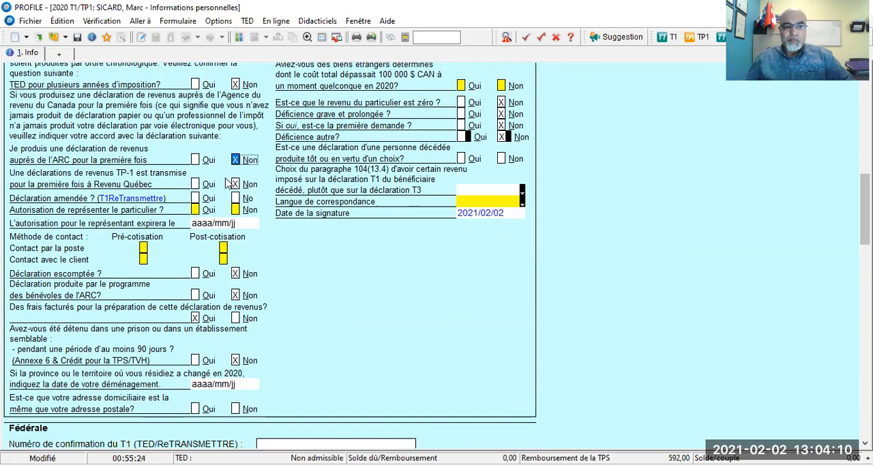
- Set Déclaration amendée to No and Autorisation de représenter le particulier to Non
scroll(228, 182, down, 1)
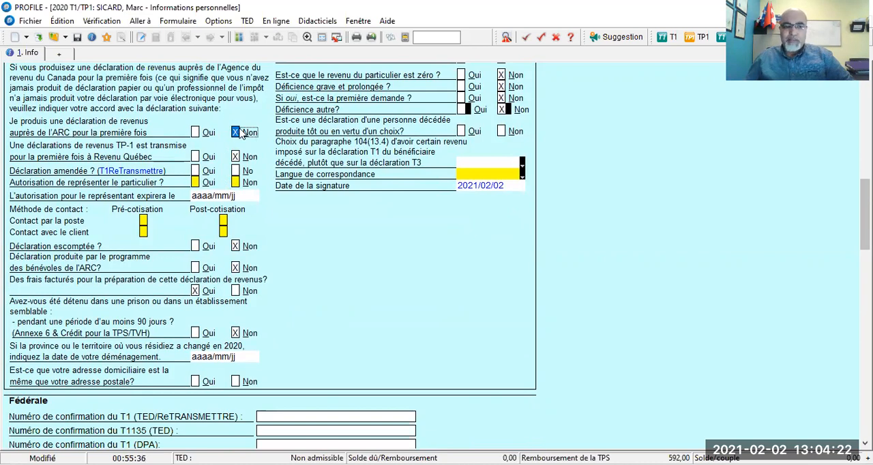
scroll(257, 157, down, 1)
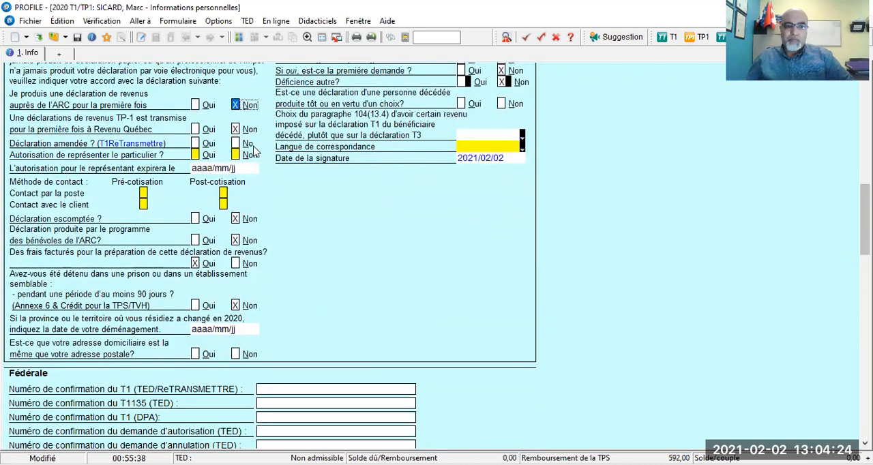
click(236, 143)
click(235, 143)
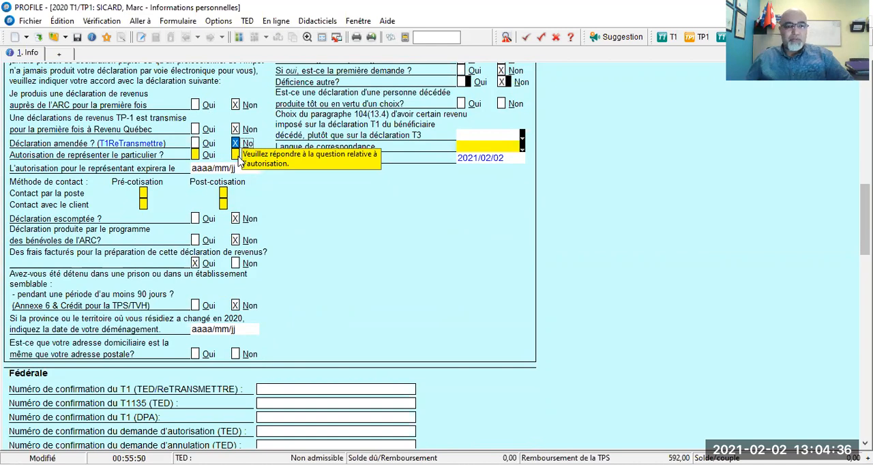
click(235, 155)
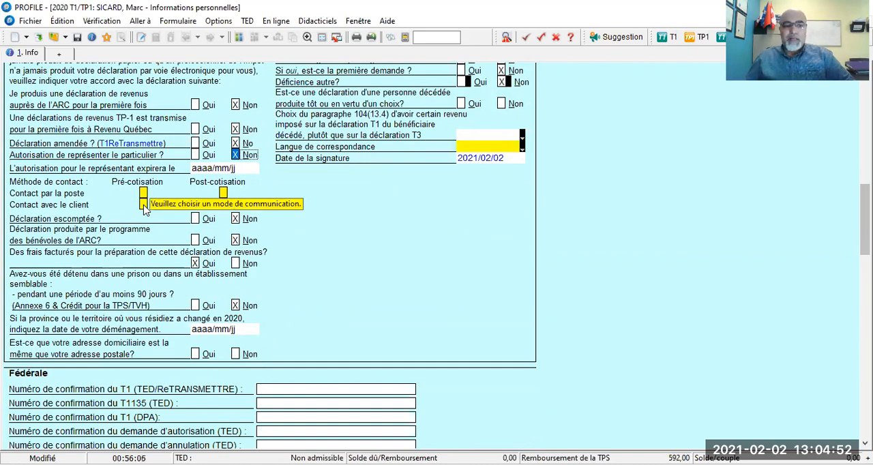
- Choose Contact avec le client for Pré-cotisation and Post-cotisation, and answer Oui to the home address matching the mailing address
click(143, 205)
click(223, 205)
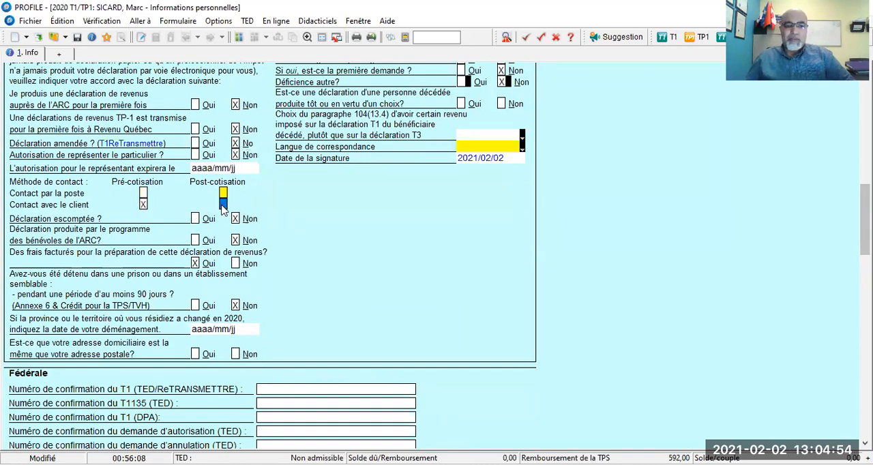
scroll(304, 203, down, 1)
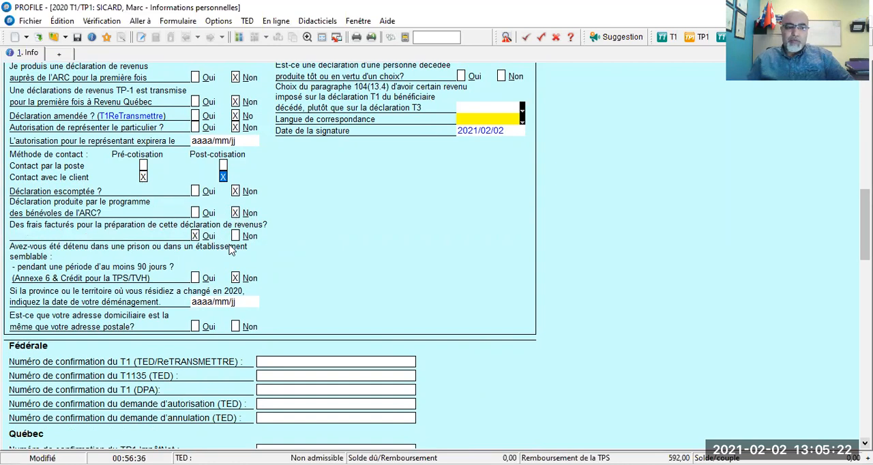
scroll(231, 250, down, 1)
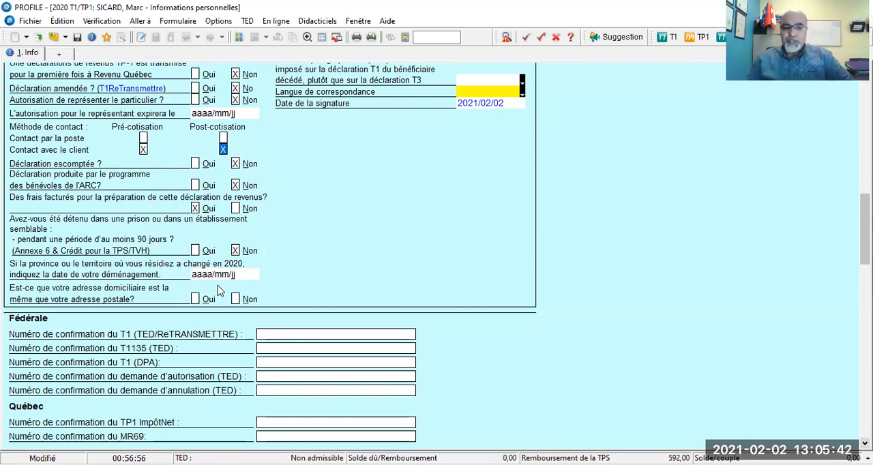
click(196, 299)
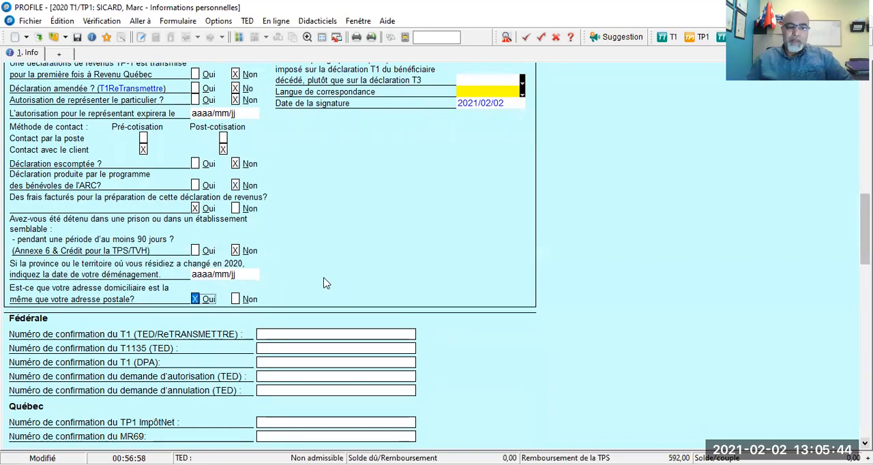
- Answer Oui to Canadian citizenship and Oui to authorizing the Agence du revenu to share information with Élections Canada
scroll(343, 326, up, 3)
scroll(342, 323, up, 3)
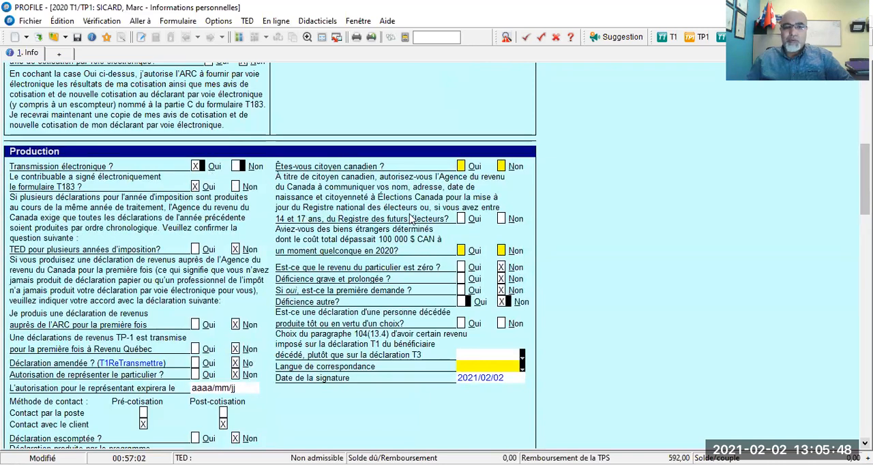
click(462, 167)
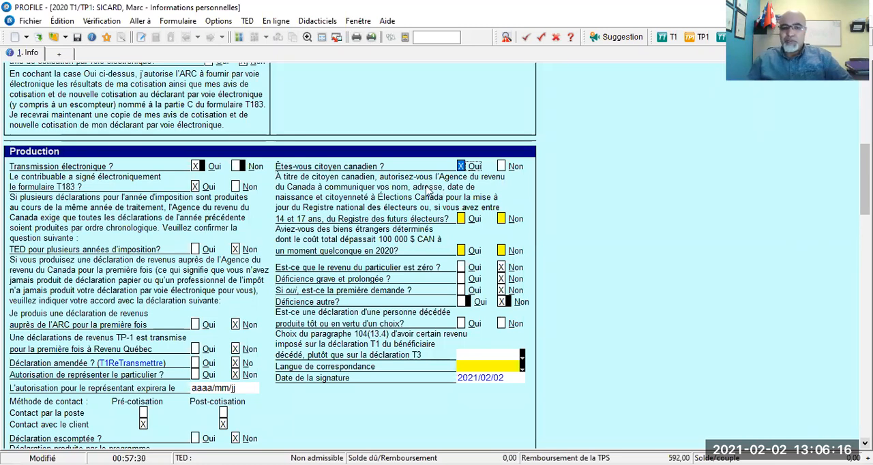
click(461, 219)
click(461, 218)
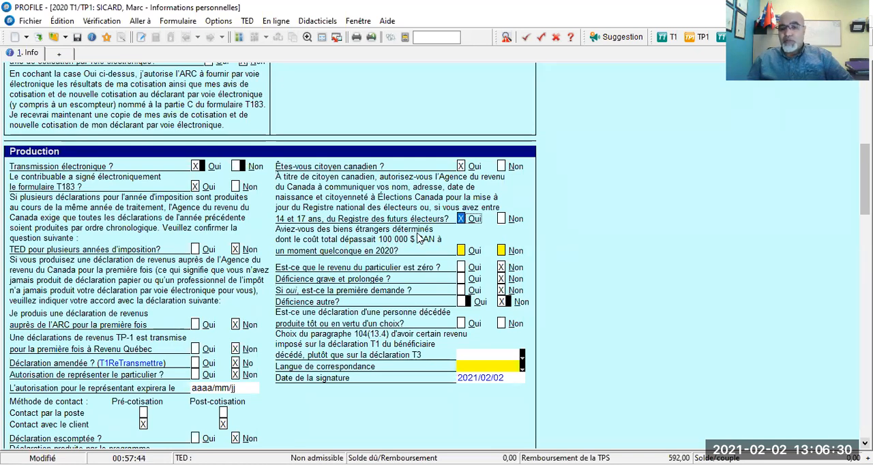
- Answer Non to owning foreign property over 100 000 $ CAN and Non to an early or elective return for a deceased person
click(501, 252)
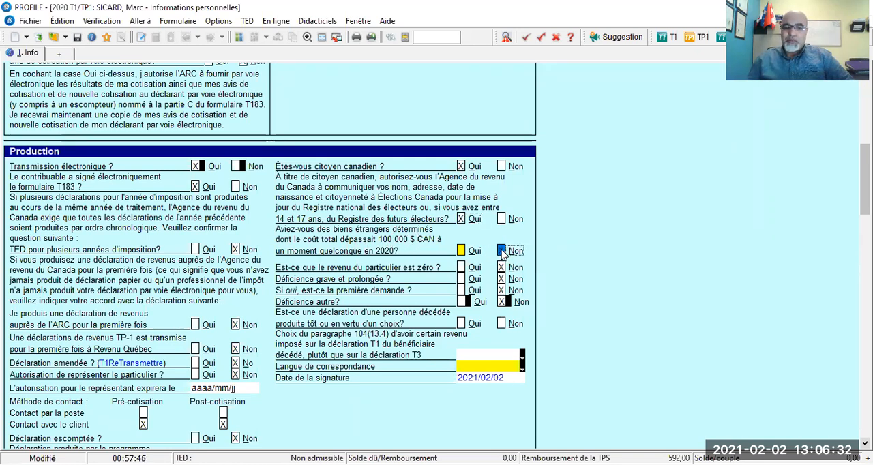
scroll(513, 281, down, 1)
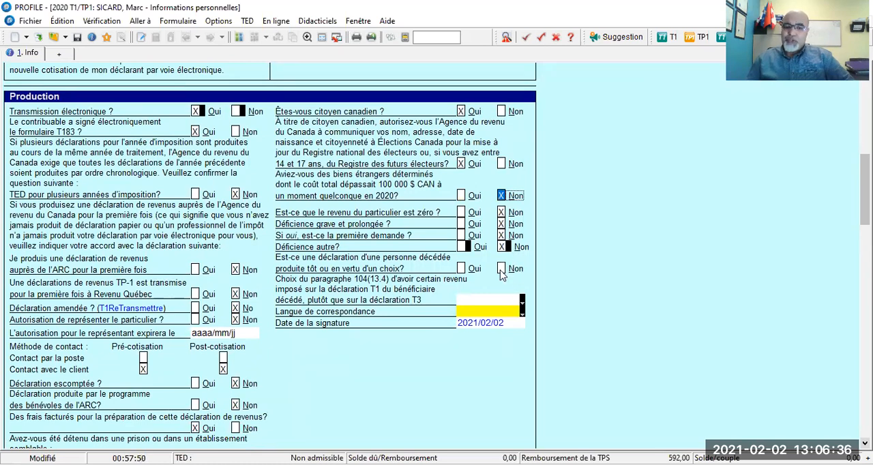
click(501, 270)
- Set the paragraph 104(13.4) election to Non and the Langue de correspondance to Français
scroll(503, 271, down, 1)
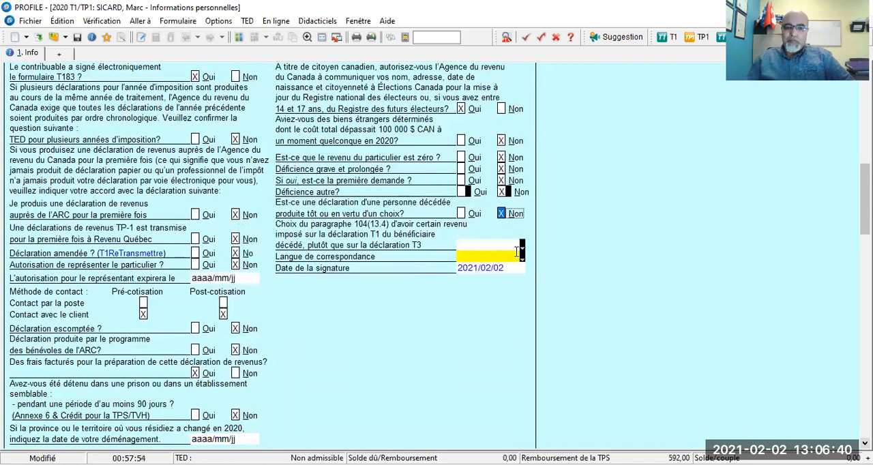
click(523, 247)
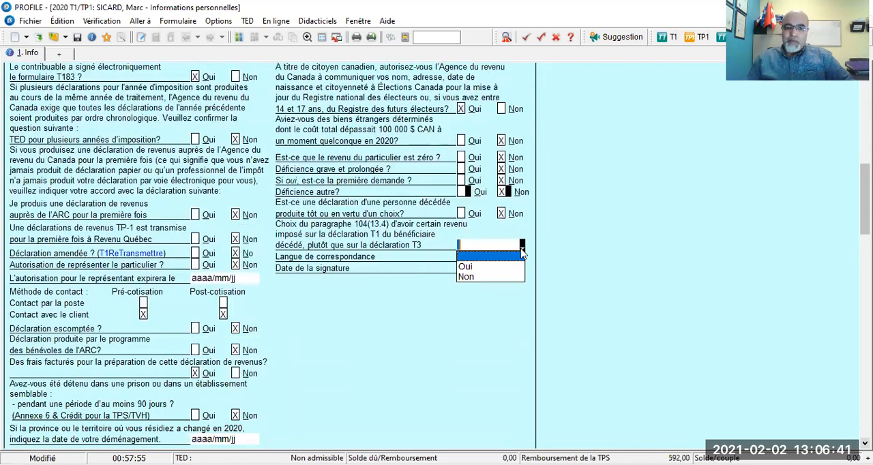
click(470, 276)
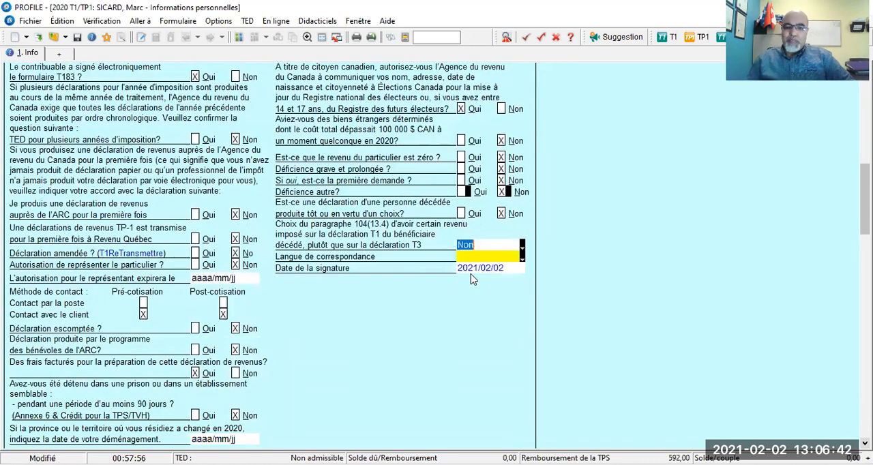
click(522, 259)
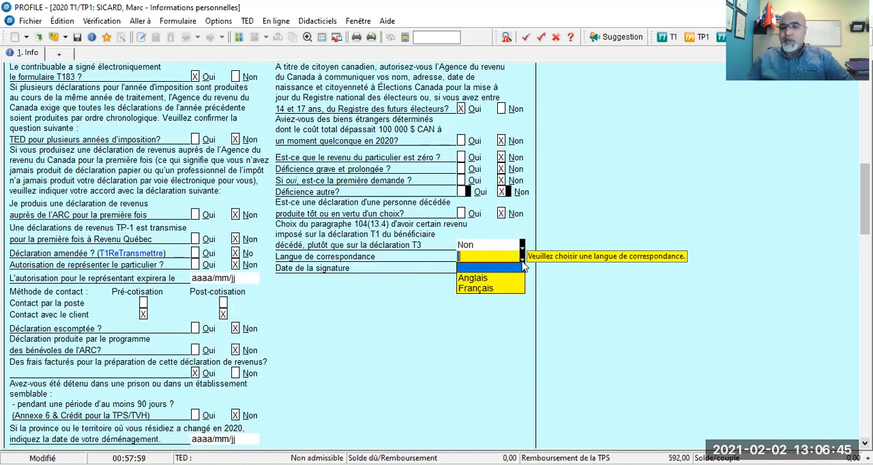
click(493, 294)
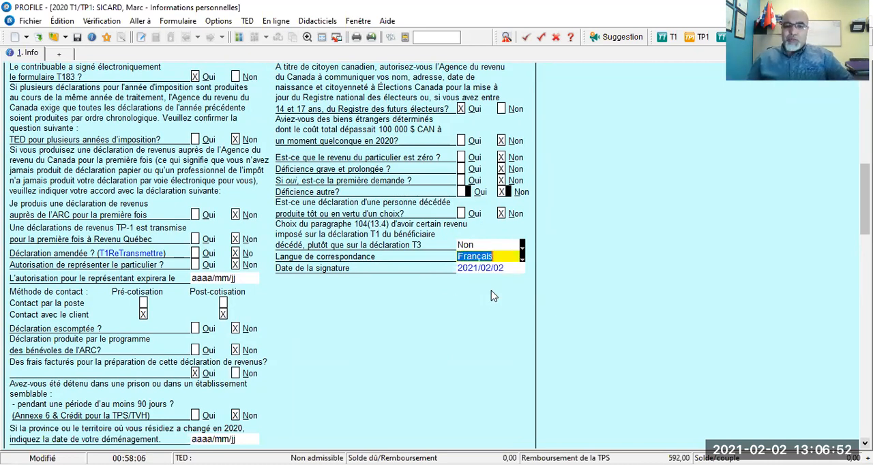
- Enter the spouse's social insurance number in the Informations du conjoint section and set the Titre to Mme
scroll(464, 289, down, 3)
scroll(464, 286, down, 12)
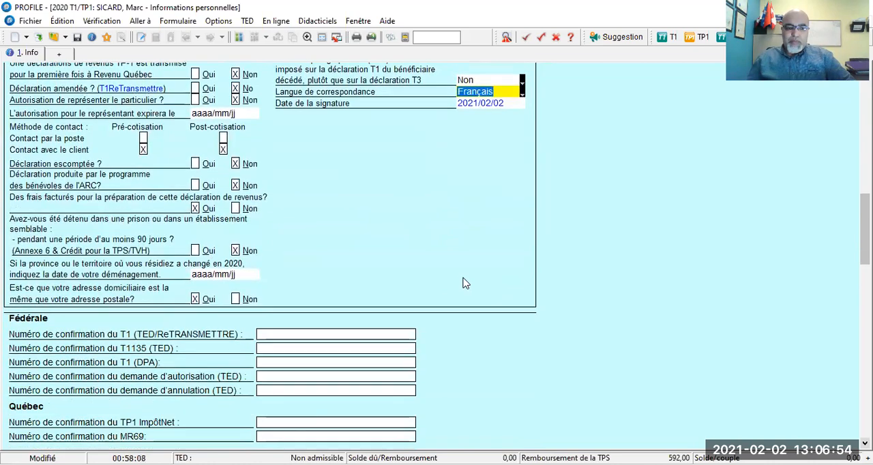
scroll(464, 278, down, 2)
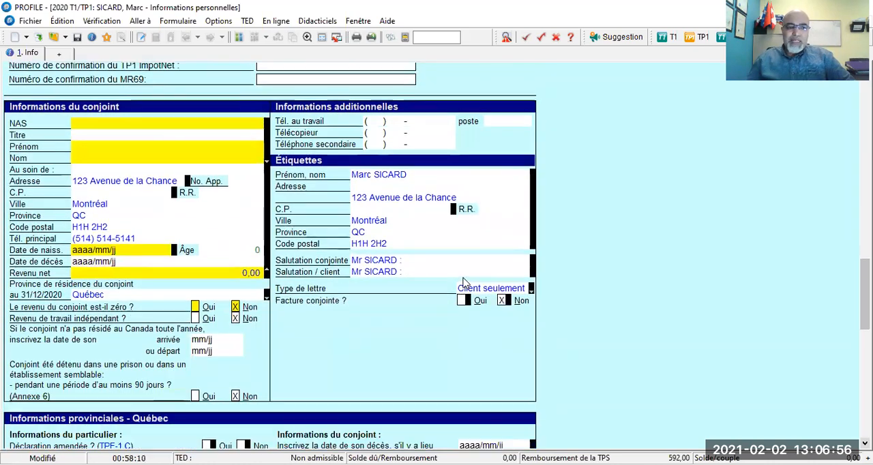
click(88, 124)
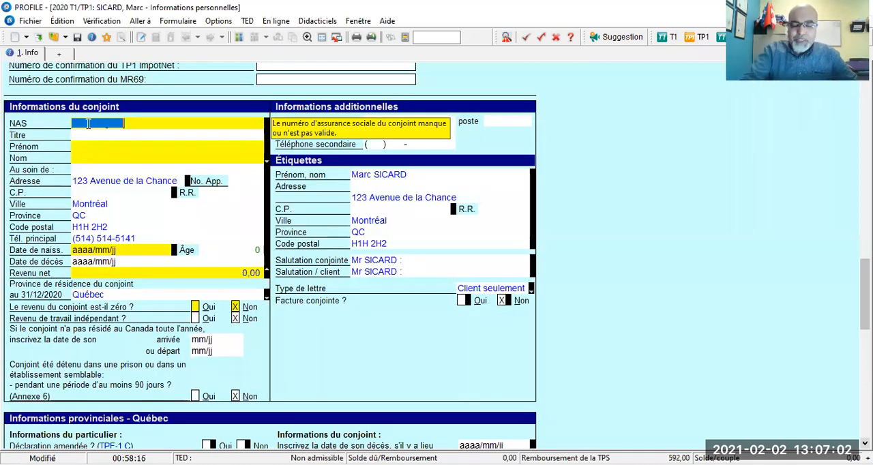
text(999 999 998)
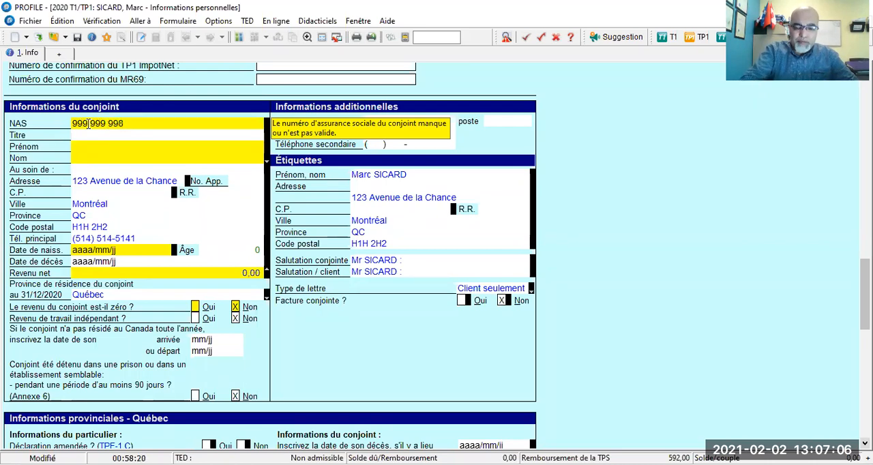
key(Tab)
text(Mme)
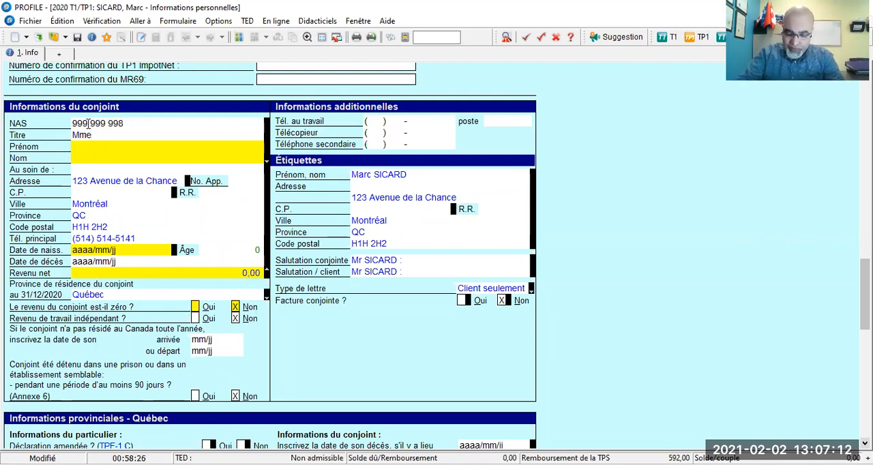
text(F)
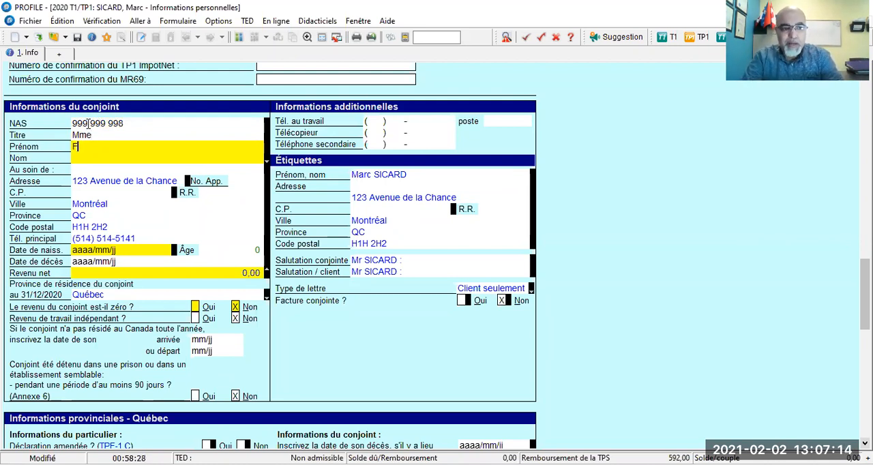
text(tma)
- Enter the spouse's first name in Prénom and the spouse's last name in Nom
key(Tab)
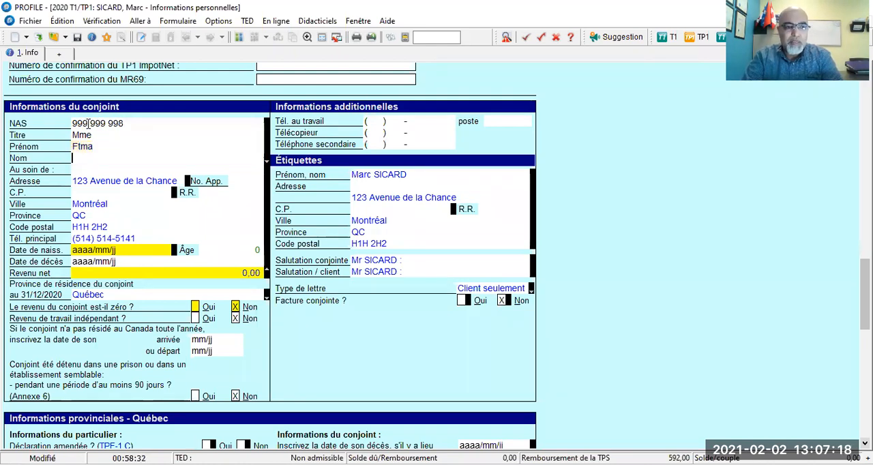
text(Cloutier)
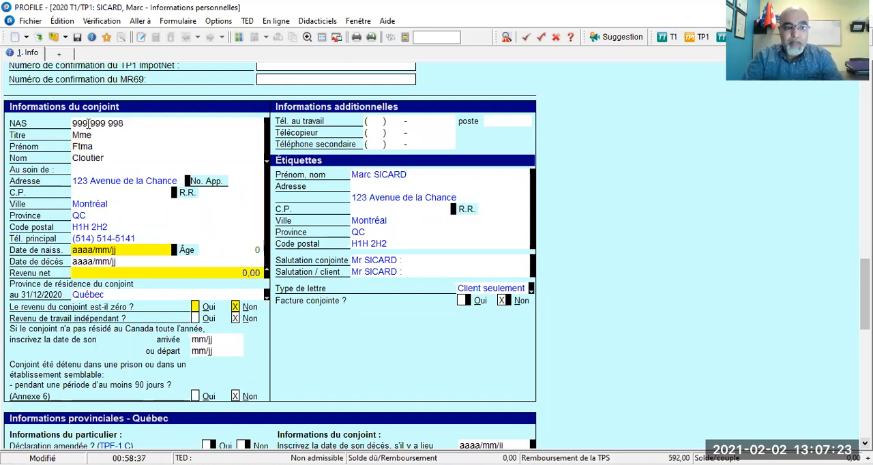
key(Tab)
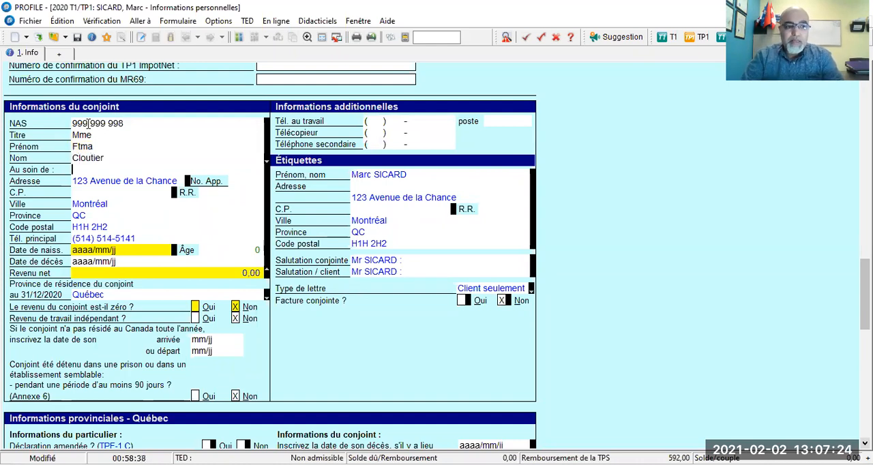
- Replace the spouse's Tél. principal with the spouse's own phone number, keeping the address fields as filled
key(Tab)
key(Tab)
key(Tab)
key(Tab)
key(Tab)
key(Tab)
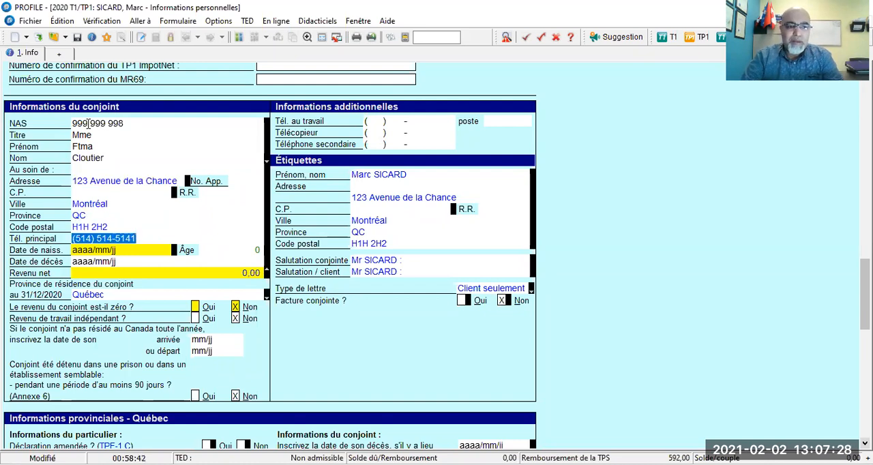
key(Tab)
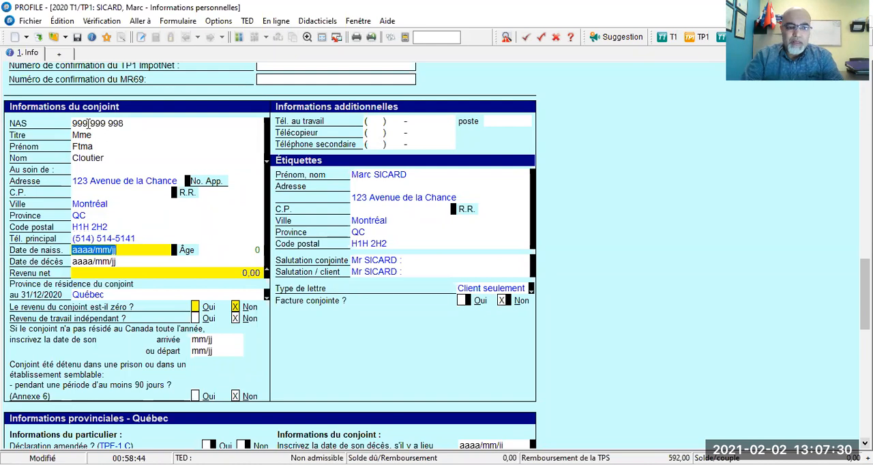
key(shift+Tab)
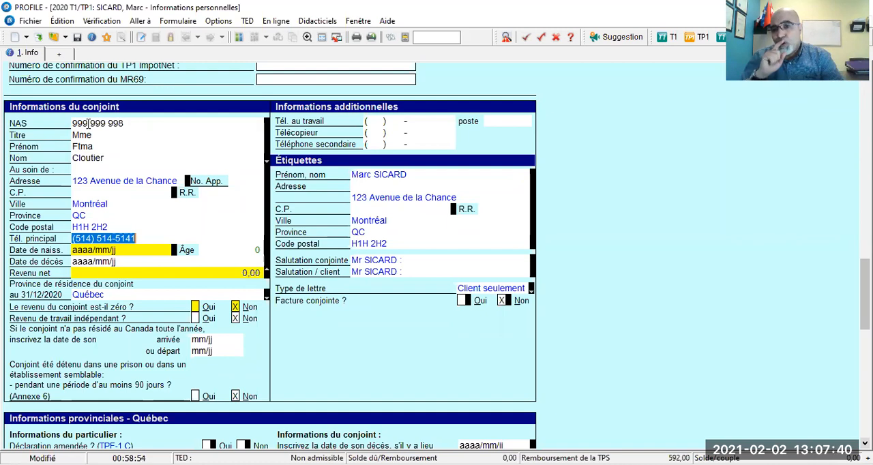
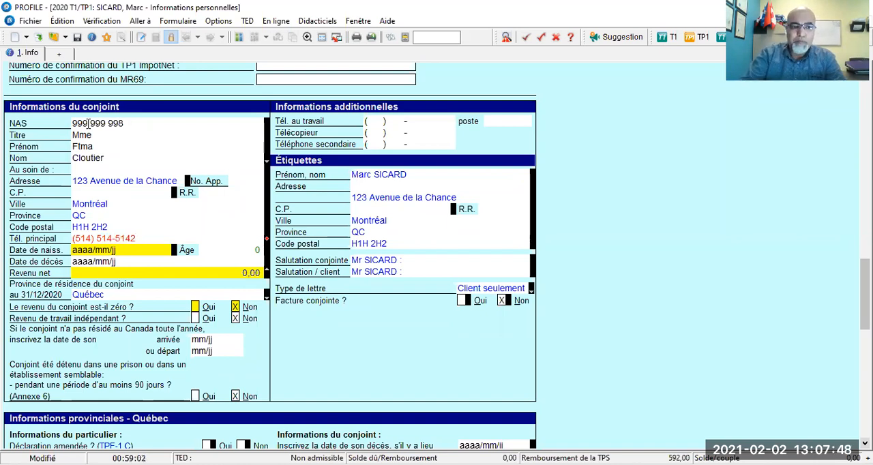
key(Tab)
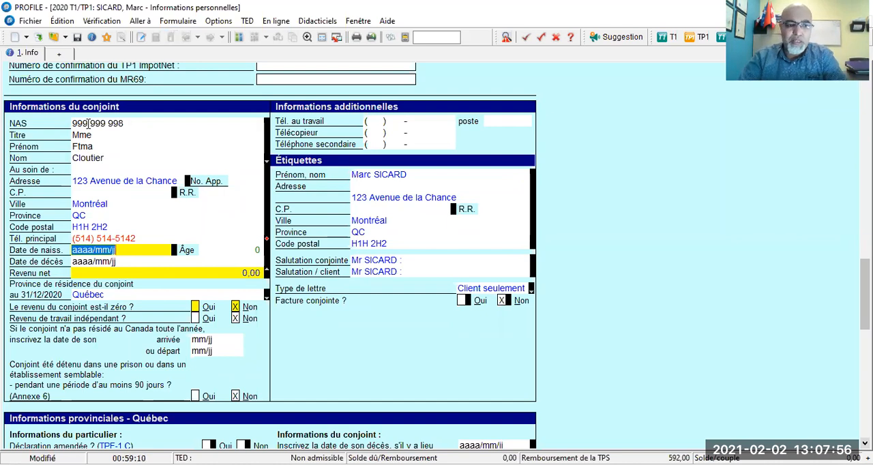
- Enter the spouse's date of birth and answer Oui to the spouse's income being zero
text(1990/01/01)
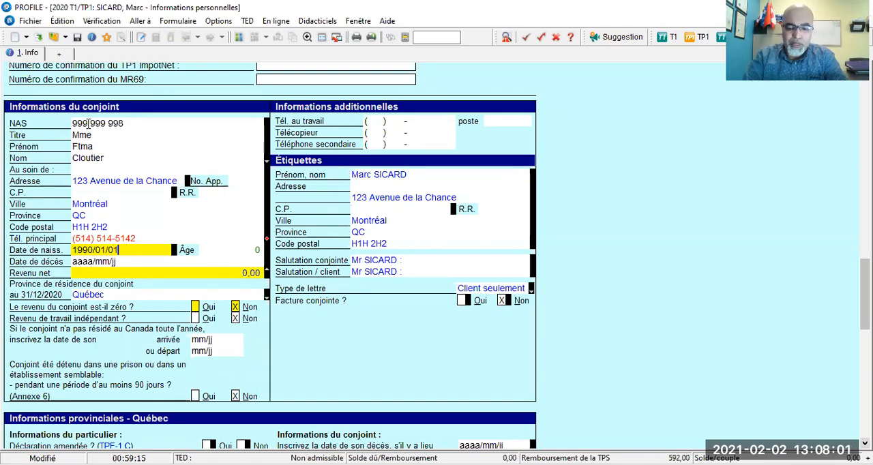
key(Tab)
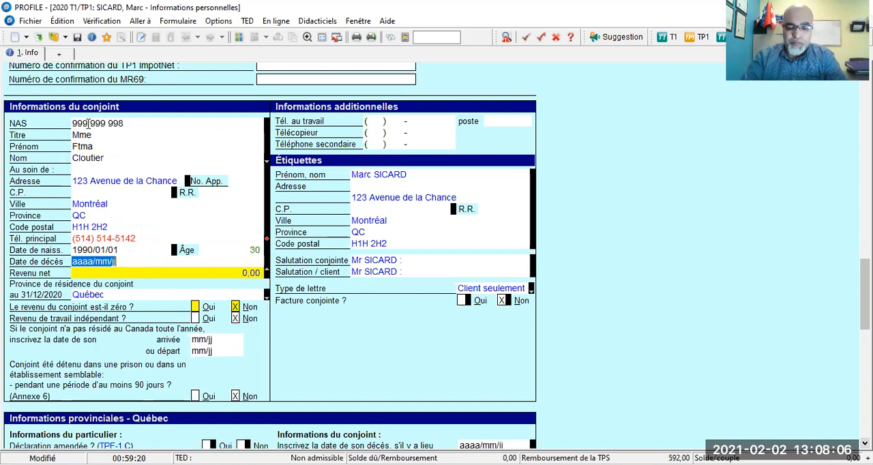
key(Tab)
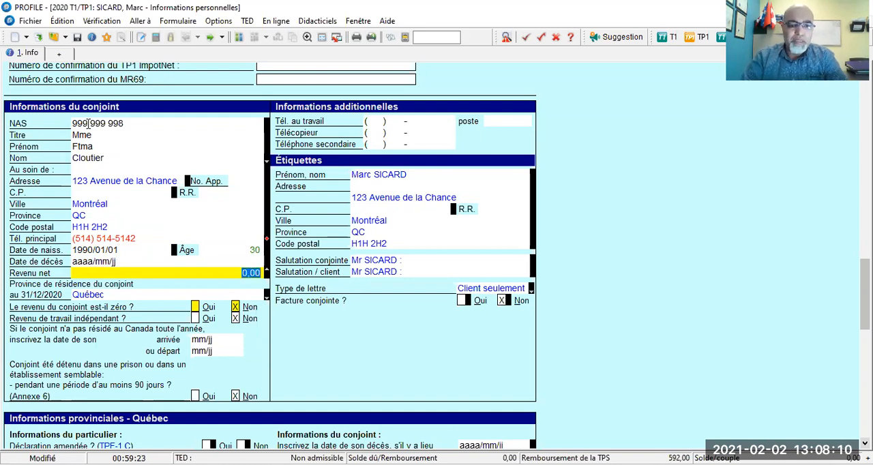
key(Tab)
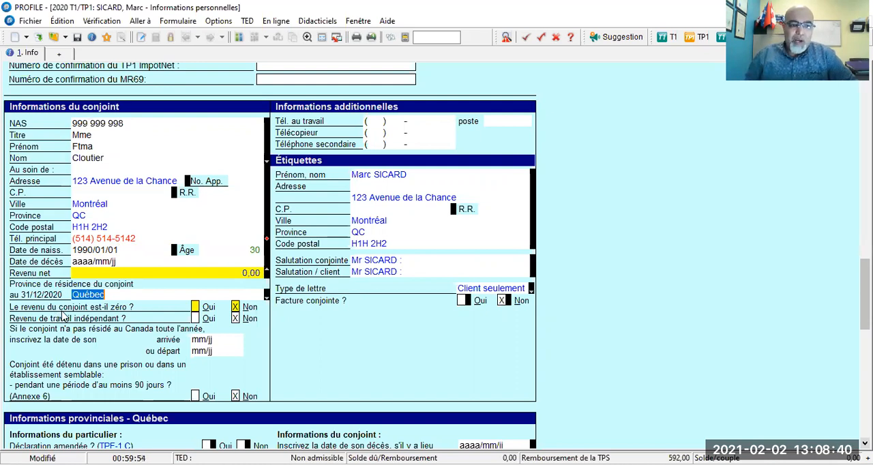
click(195, 308)
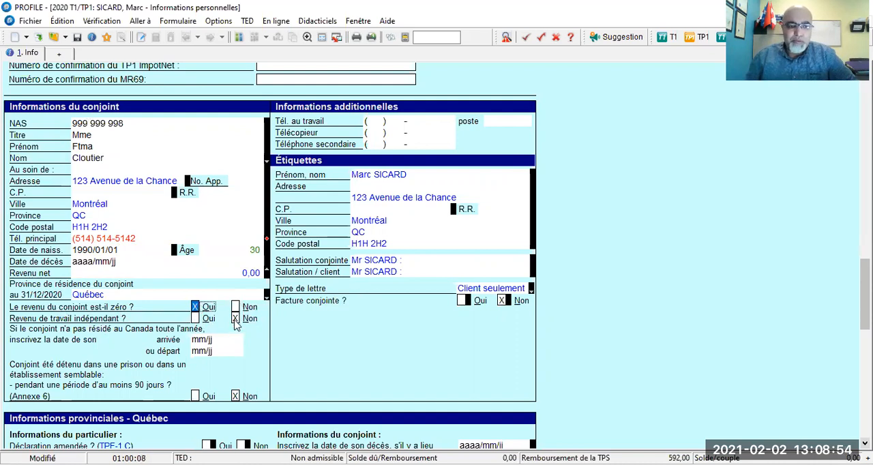
- Examine the remaining spouse residence and detention questions, the additional phone and fax fields, and the Étiquettes section
scroll(235, 325, down, 3)
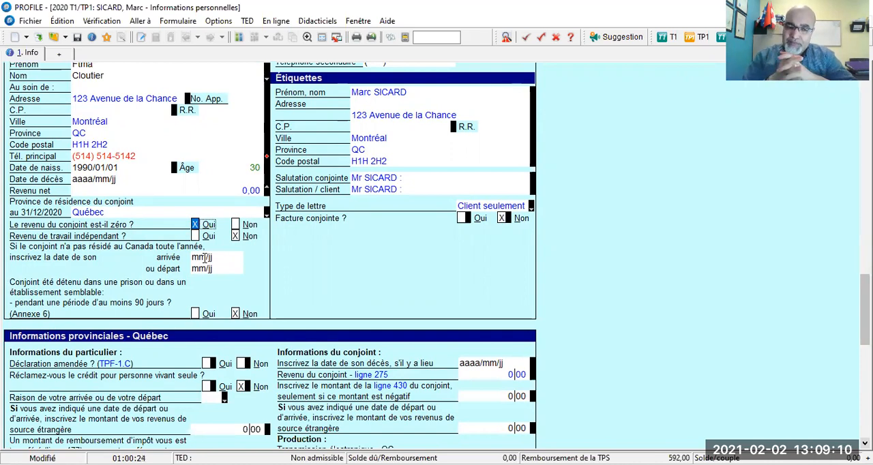
scroll(205, 263, down, 1)
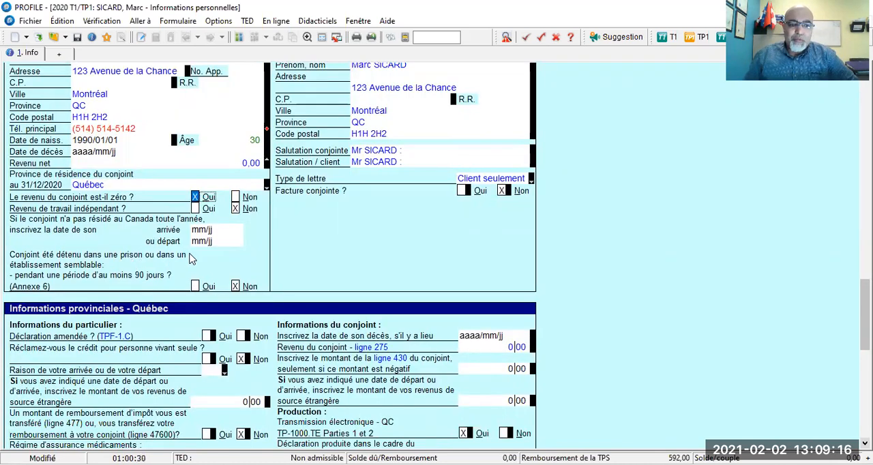
scroll(340, 266, up, 6)
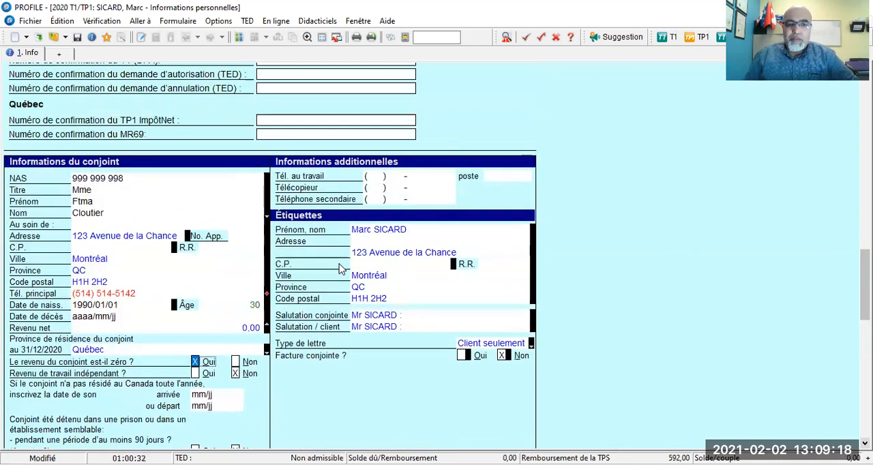
click(374, 177)
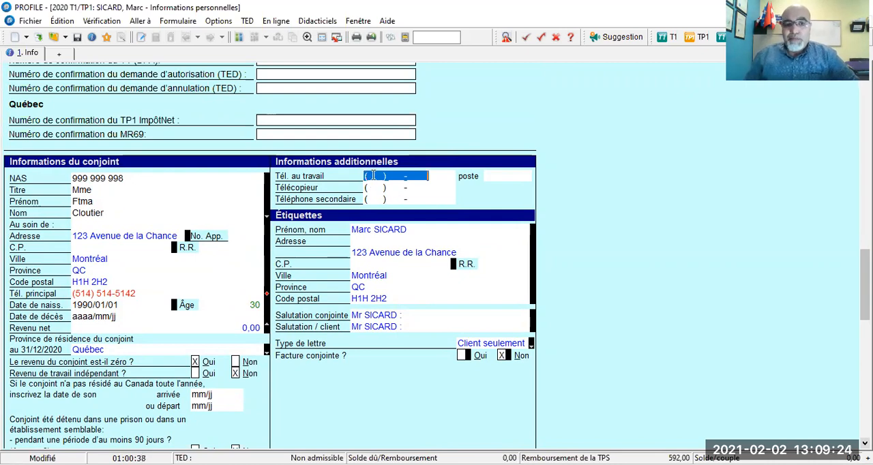
click(373, 188)
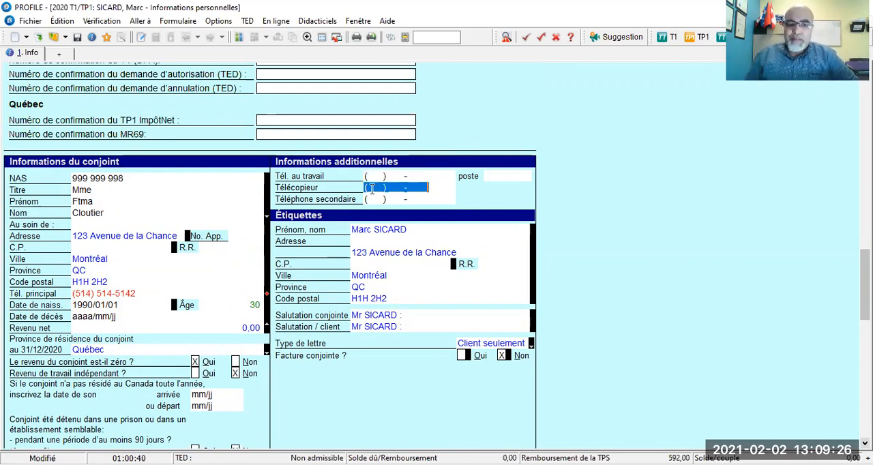
click(370, 199)
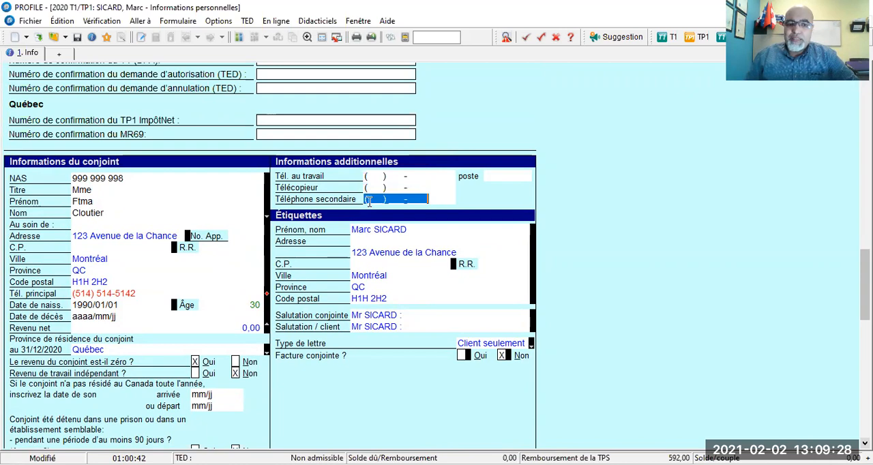
scroll(366, 197, down, 1)
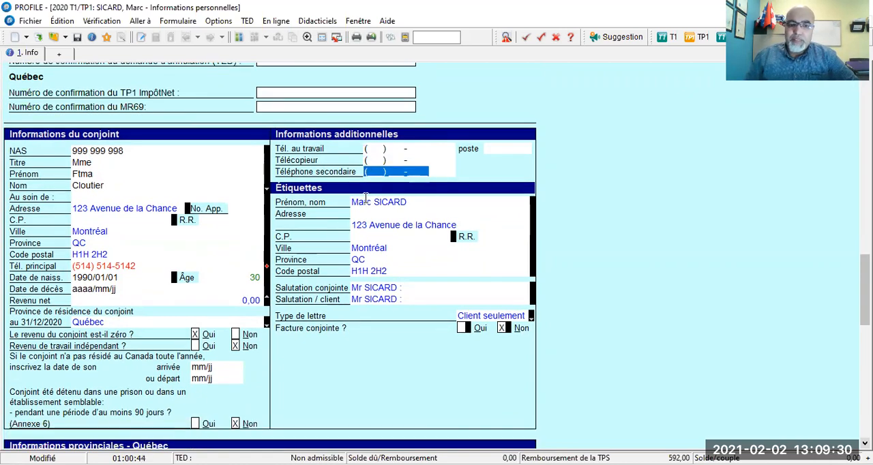
scroll(365, 198, down, 1)
scroll(365, 198, down, 2)
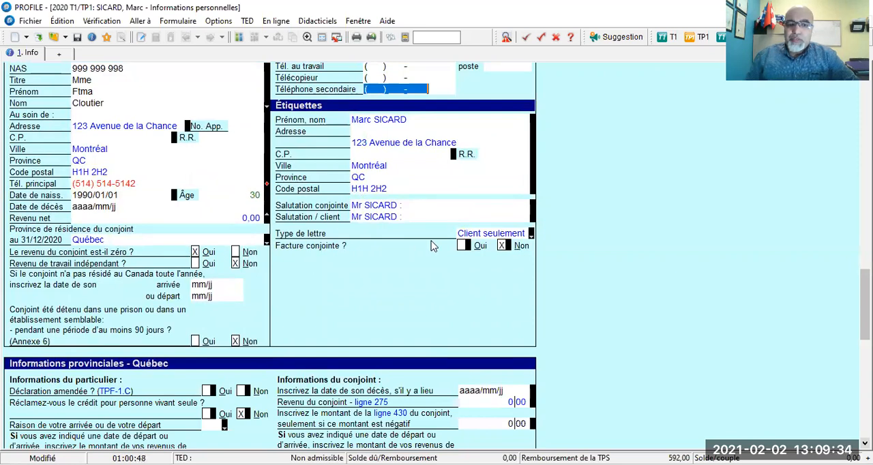
- Override Facture conjointe with Oui and remove the Substitution from that answer
click(463, 246)
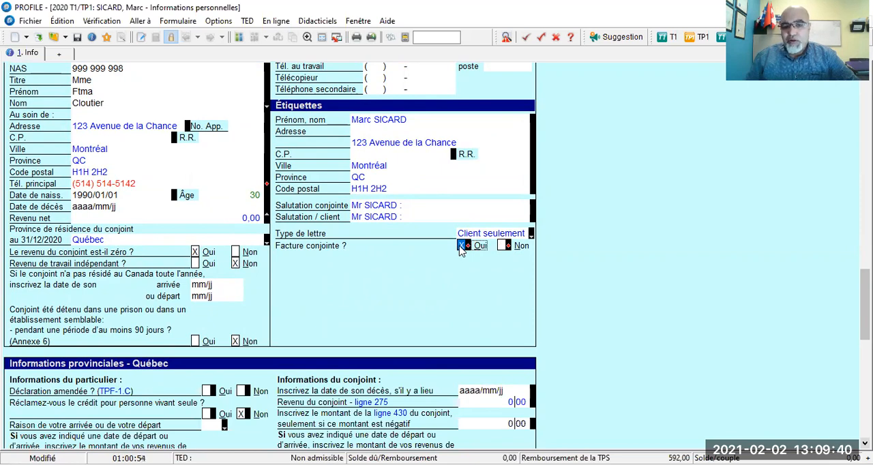
right_click(460, 250)
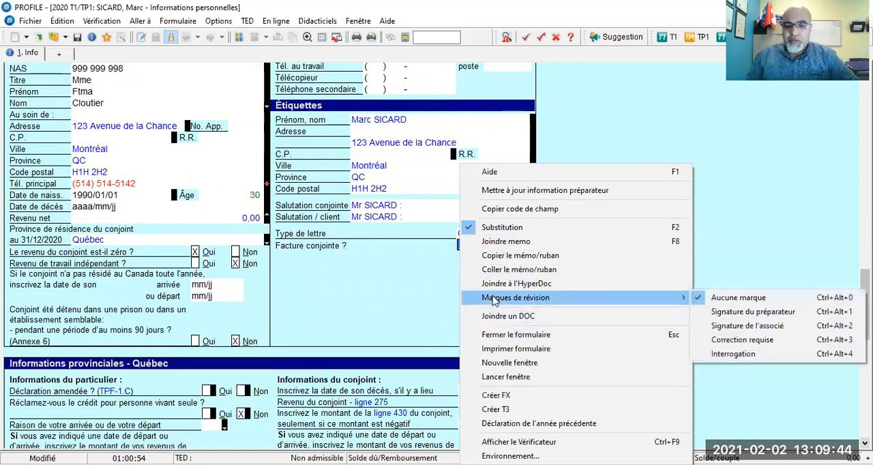
click(510, 231)
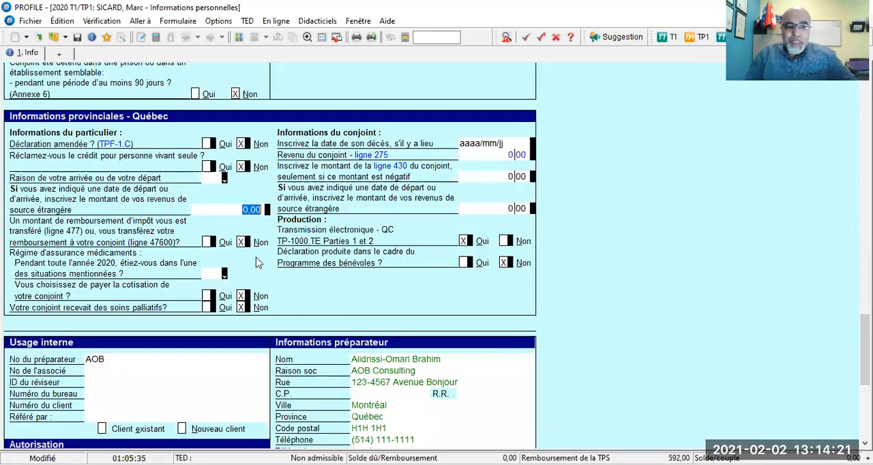
- Examine the situations offered for the 2020 Régime d'assurance médicaments question without choosing one
click(214, 274)
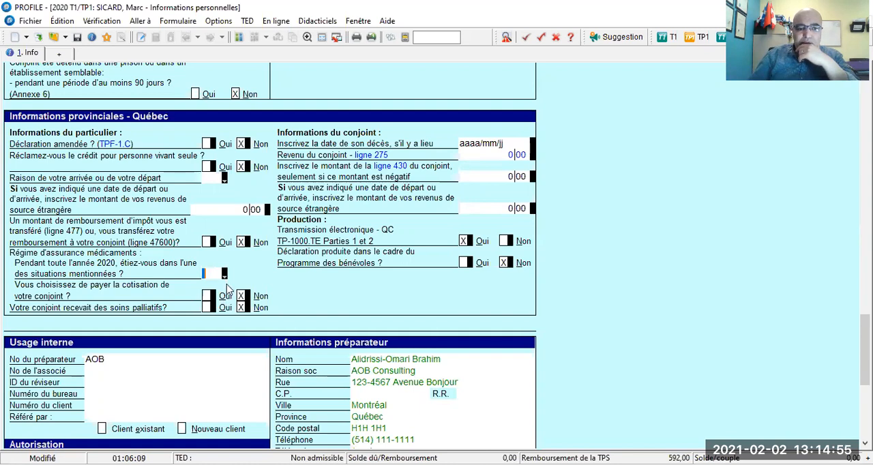
click(225, 274)
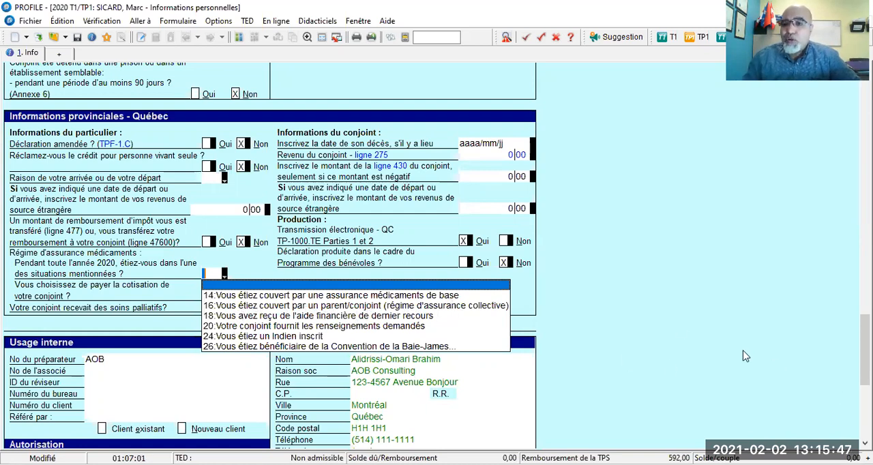
click(660, 276)
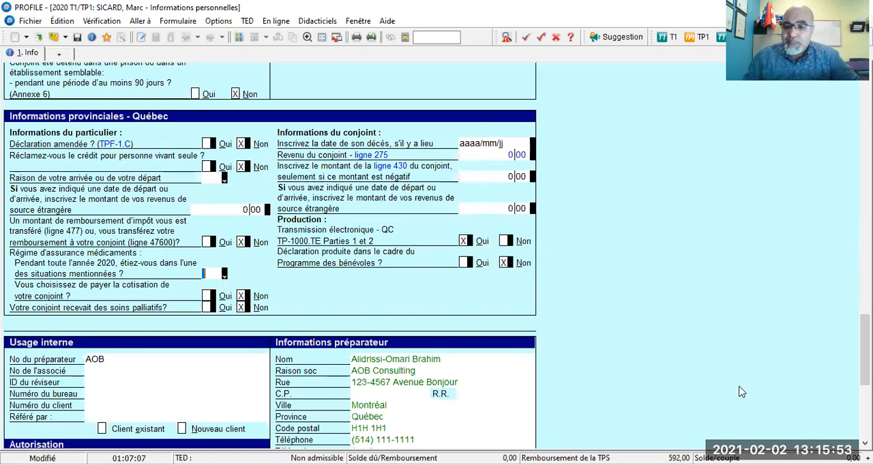
- Review the list of prescription drug insurance situations again and leave the answer blank
click(224, 277)
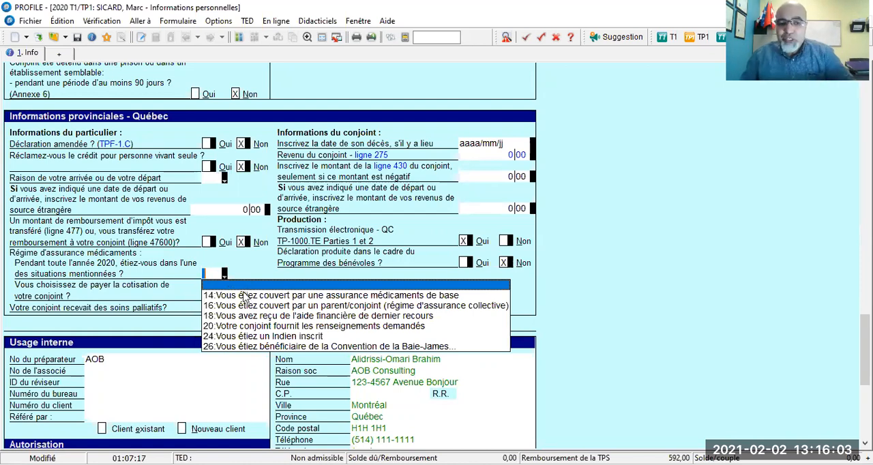
click(257, 271)
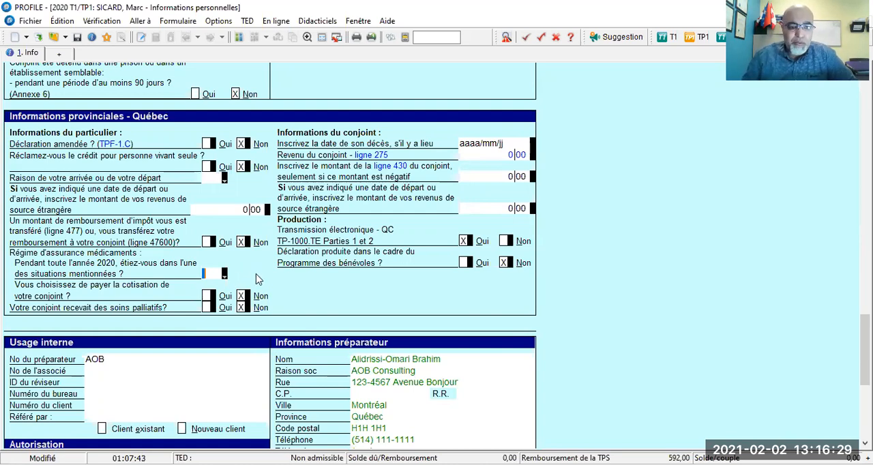
- Answer Oui to paying the spouse's drug insurance contribution and Oui to the refund transfer between spouses (line 477/47600)
scroll(256, 278, down, 2)
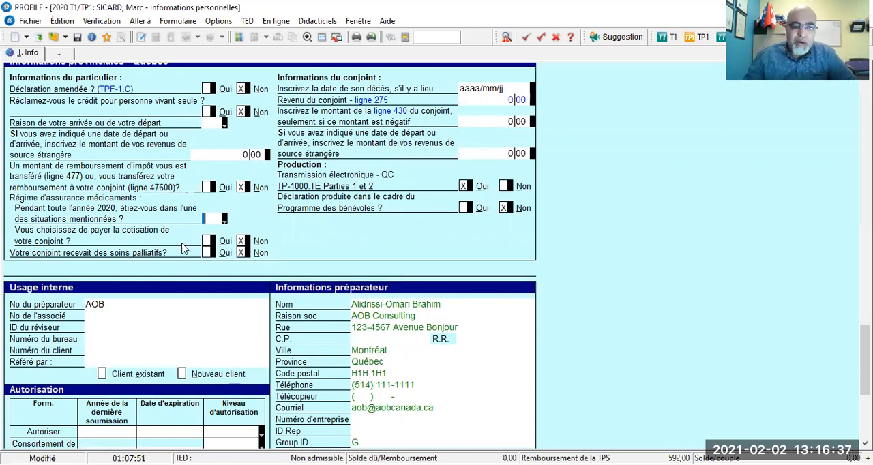
click(206, 243)
click(205, 243)
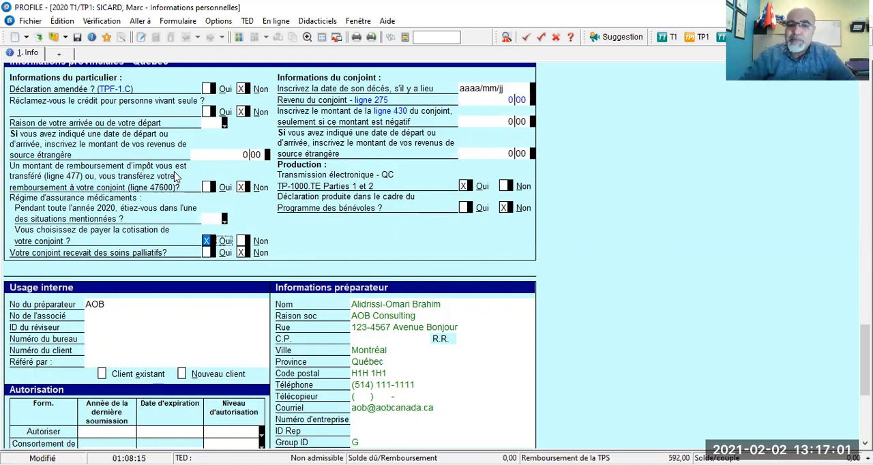
click(208, 191)
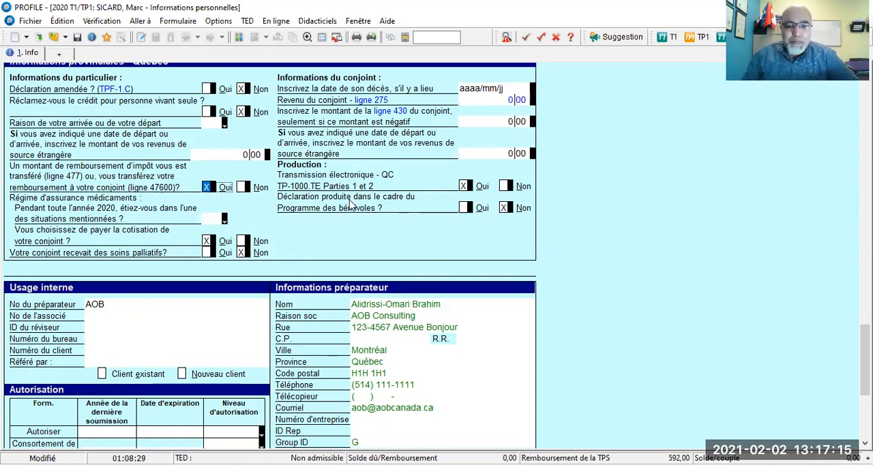
- Look over the Usage interne, Autorisation, preparer, discounter and trustee sections, and return to the spouse information
scroll(354, 200, down, 6)
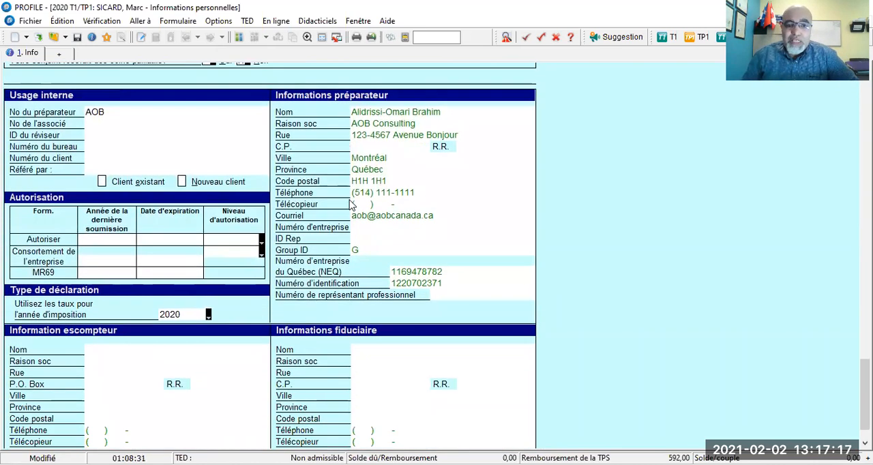
scroll(352, 205, down, 1)
scroll(352, 204, up, 9)
scroll(352, 205, up, 15)
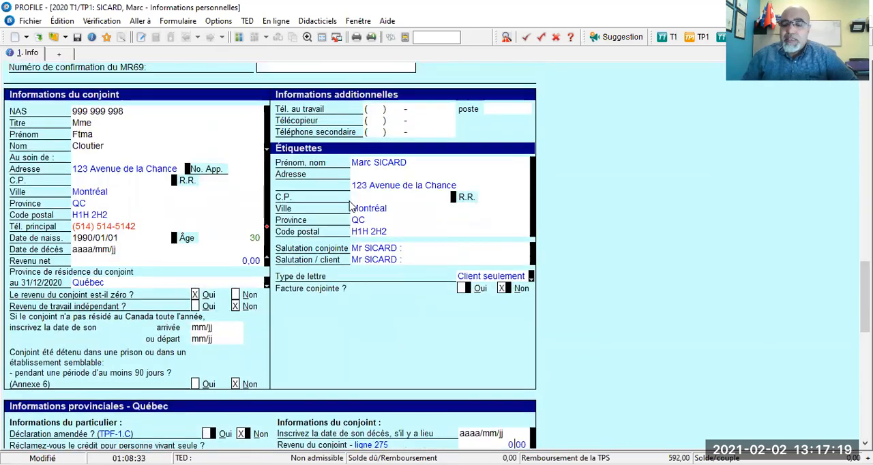